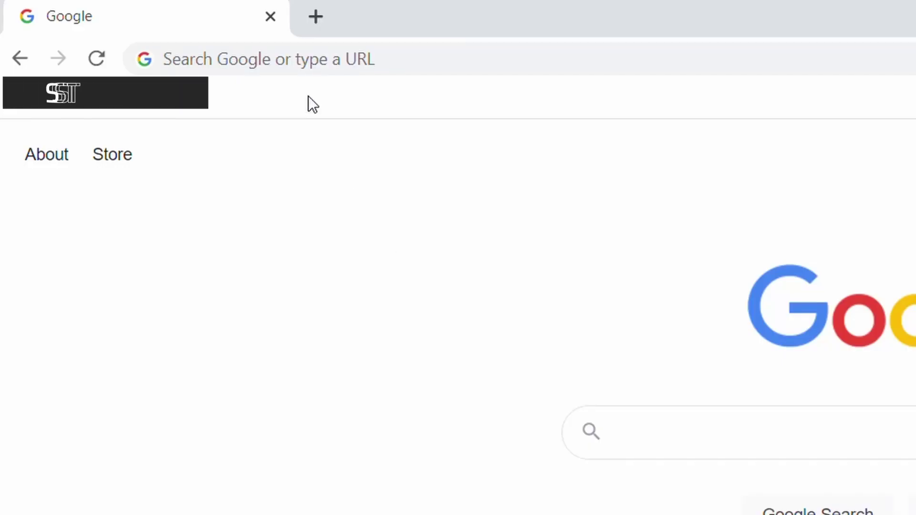
click(280, 66)
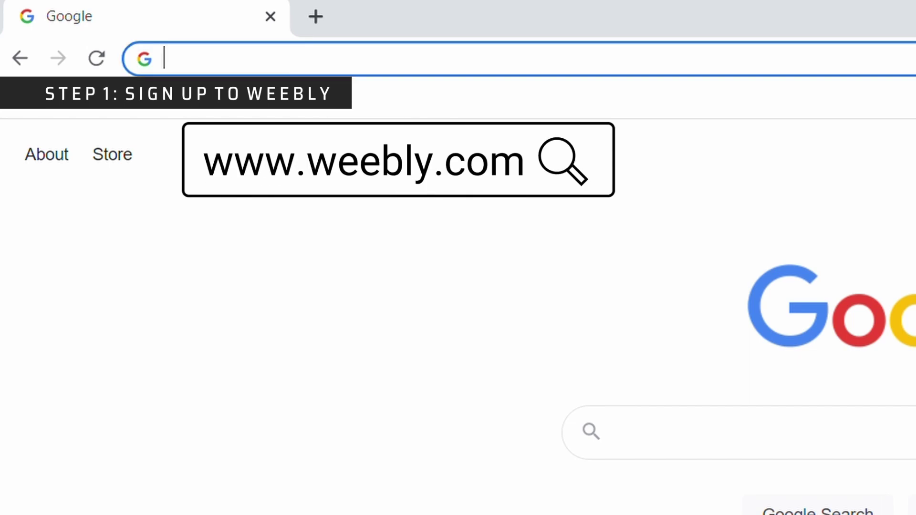
text(https://www.weebly.com/)
key(Return)
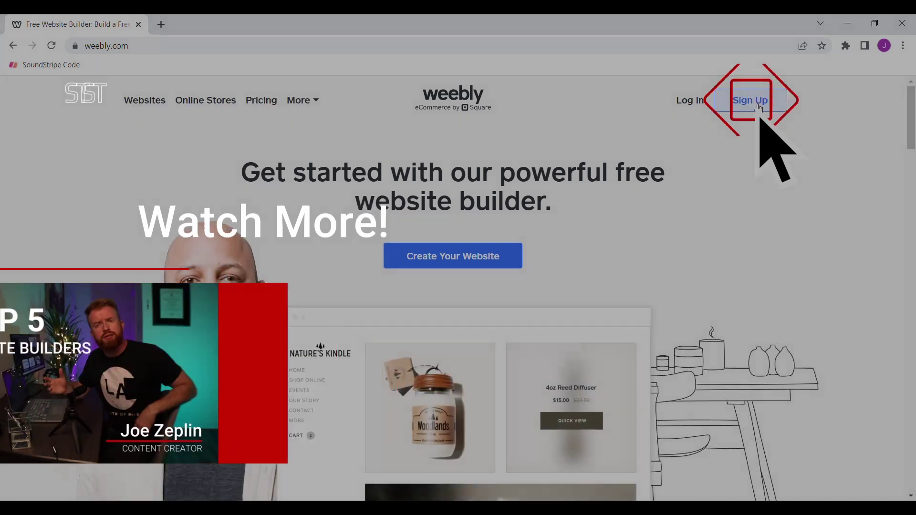
- Start a new Weebly account with the Sign Up button at the top right of the homepage
click(750, 100)
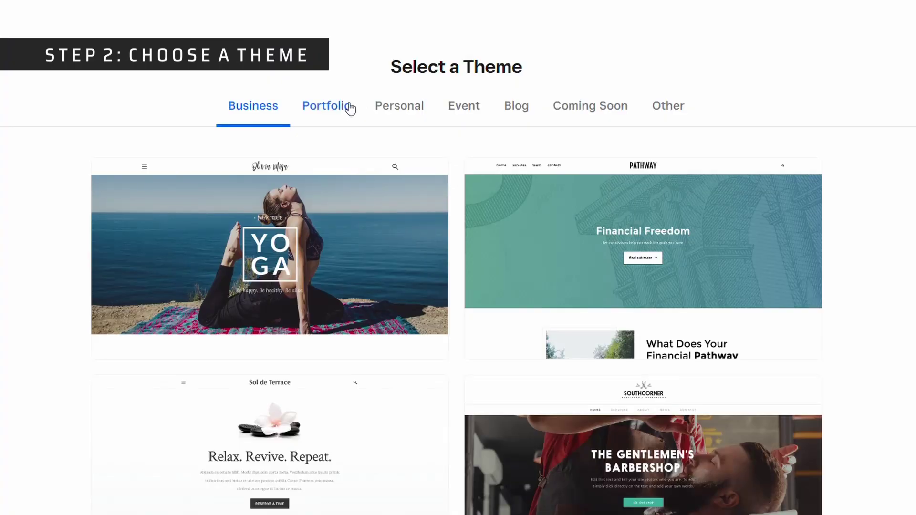
- Browse the Portfolio, Personal, Event, Blog and Other theme categories, ending back on Personal
click(337, 110)
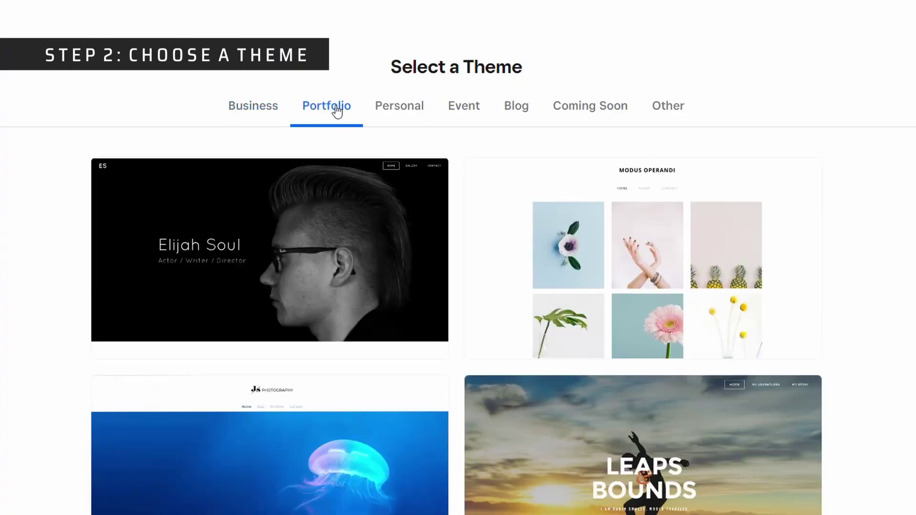
click(403, 111)
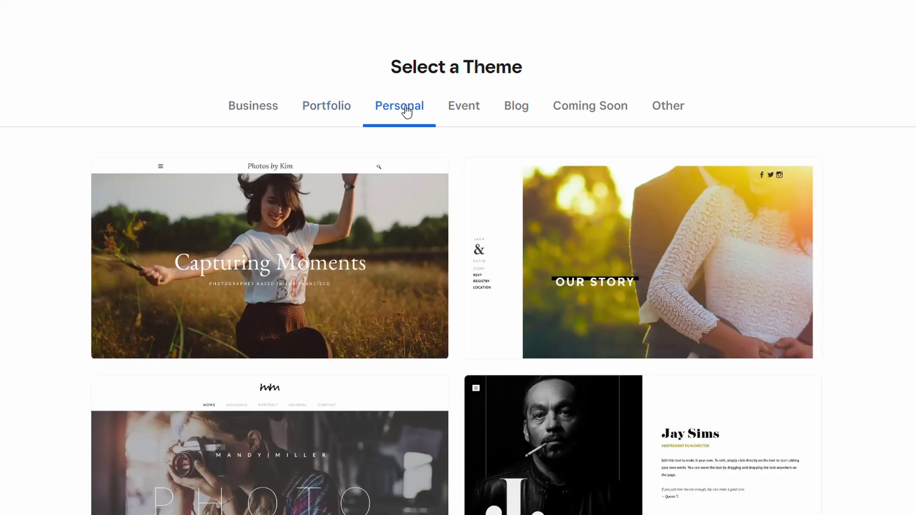
click(468, 112)
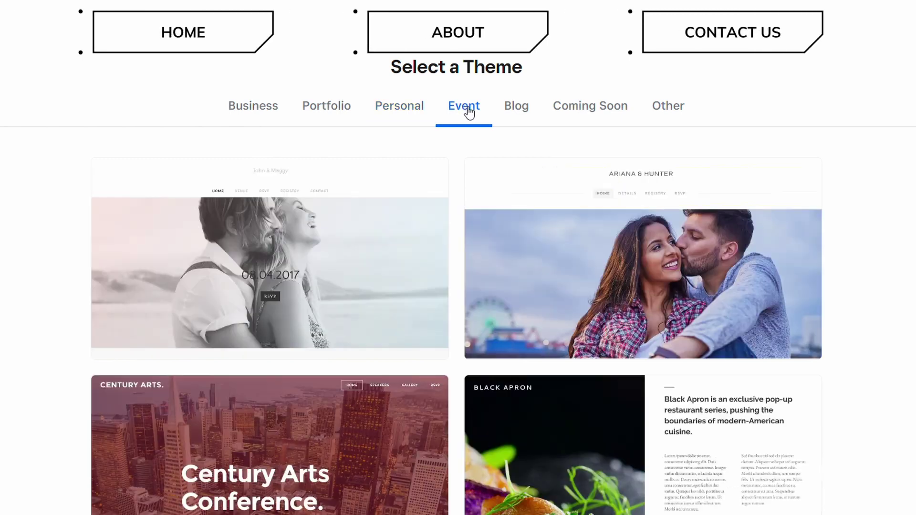
click(519, 111)
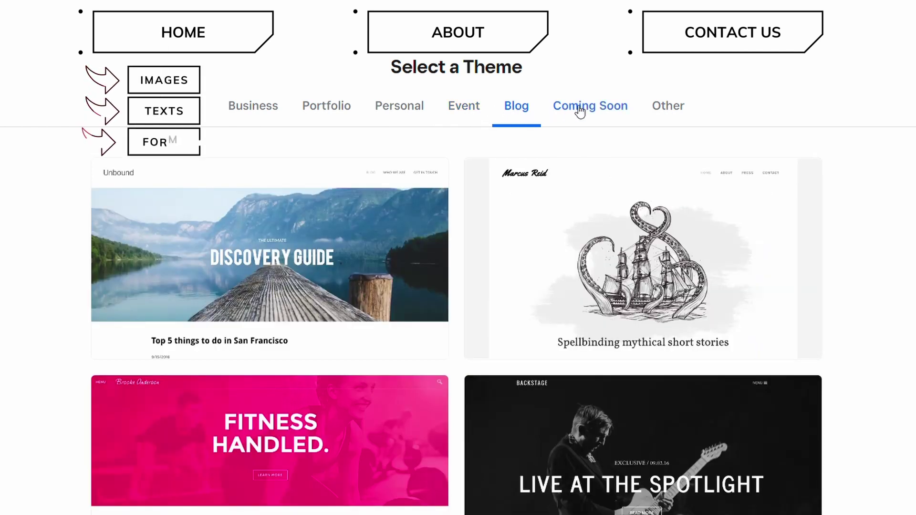
click(670, 110)
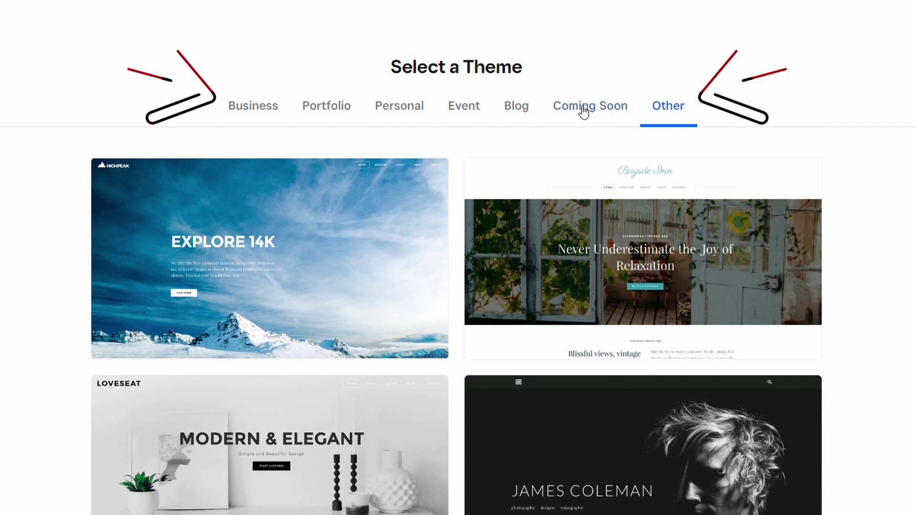
click(404, 104)
scroll(496, 306, down, 1)
scroll(495, 306, down, 10)
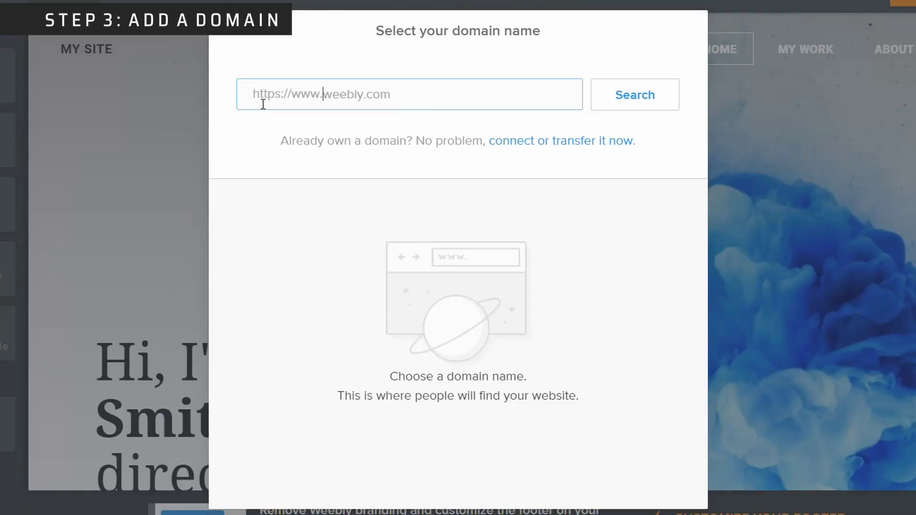
- Search for bobslocalproduce and choose the free bobslocalproduce.weebly.com subdomain
text(bobslocalproduce.com)
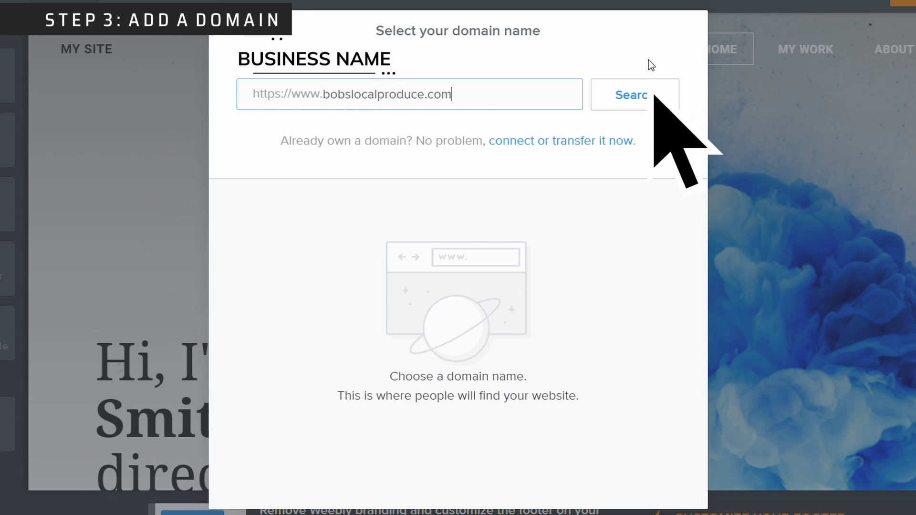
click(655, 95)
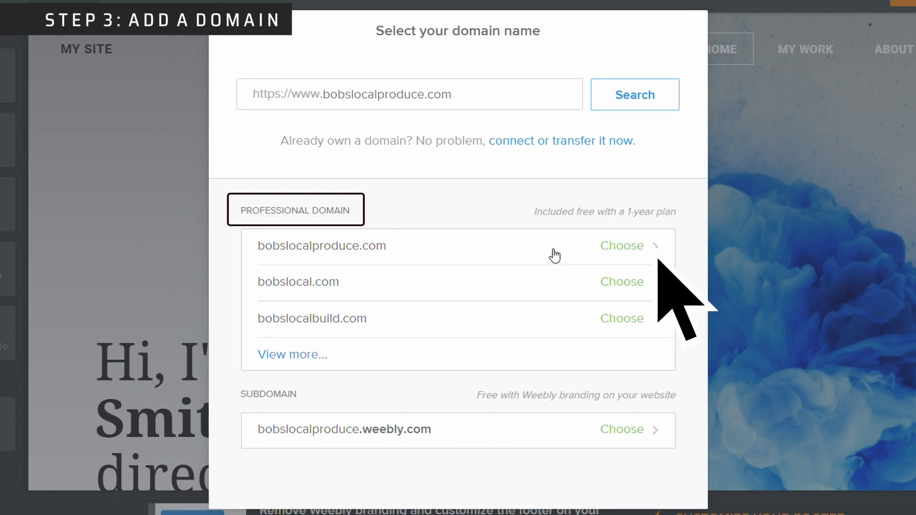
click(622, 257)
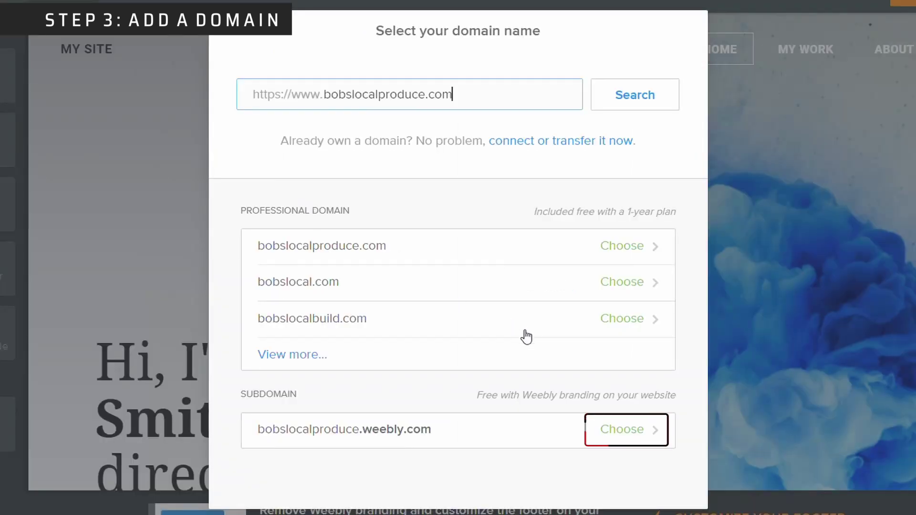
click(632, 434)
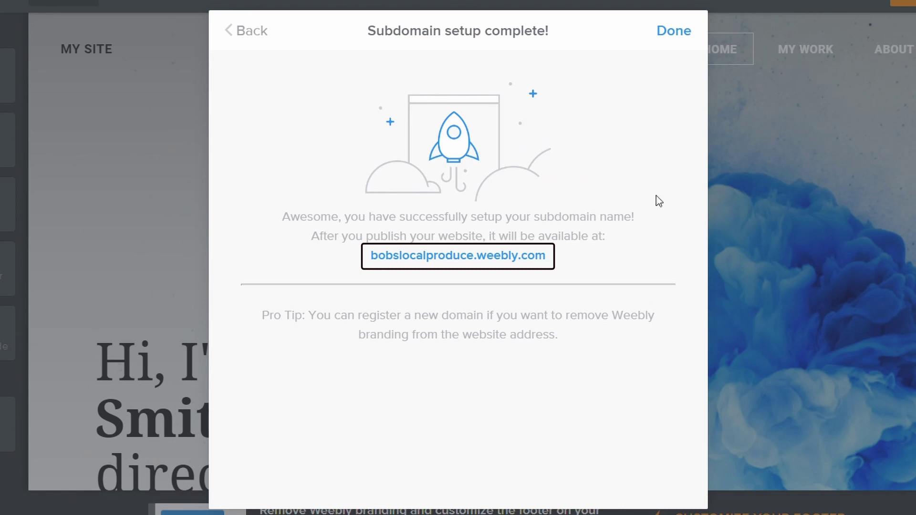
click(673, 33)
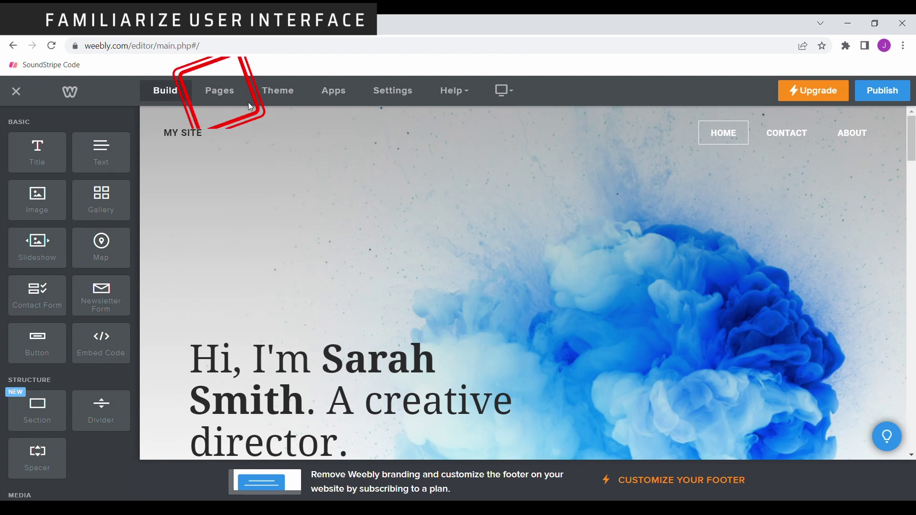
- In the Pages list, move the About page above Contact
click(231, 95)
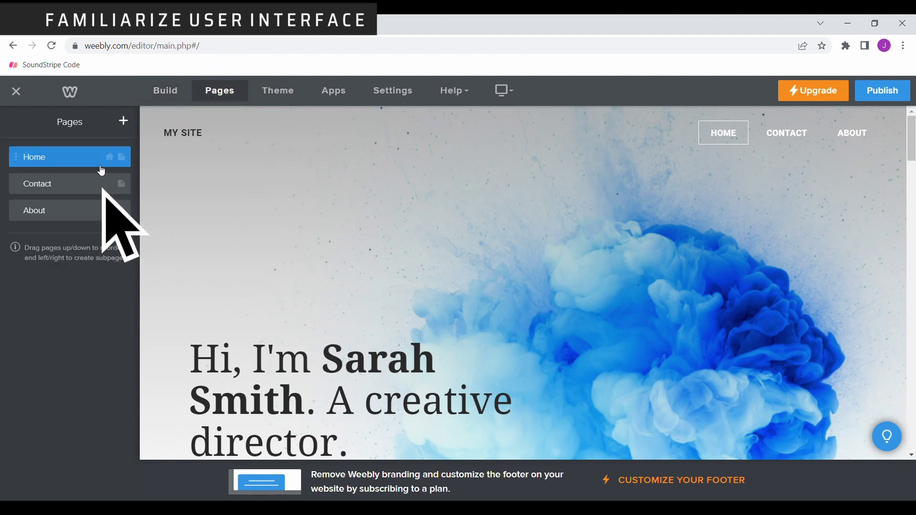
click(66, 183)
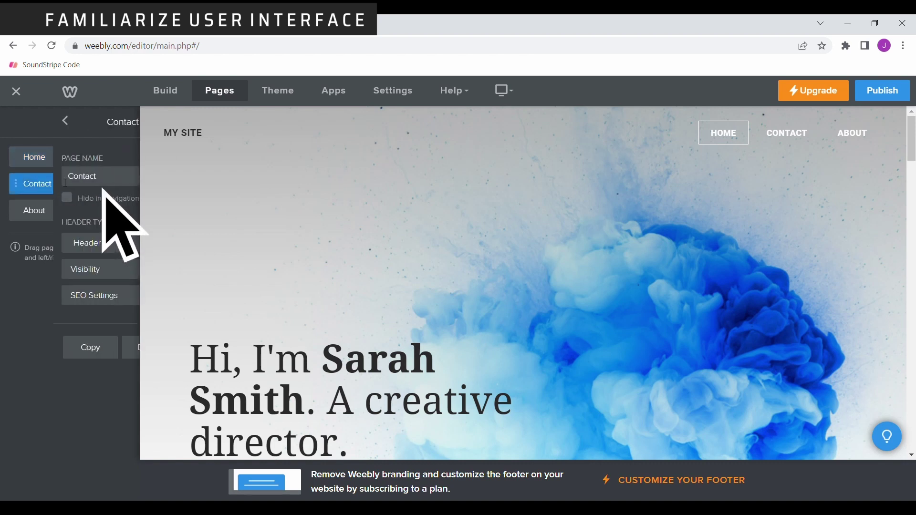
click(13, 121)
drag(24, 210, 24, 189)
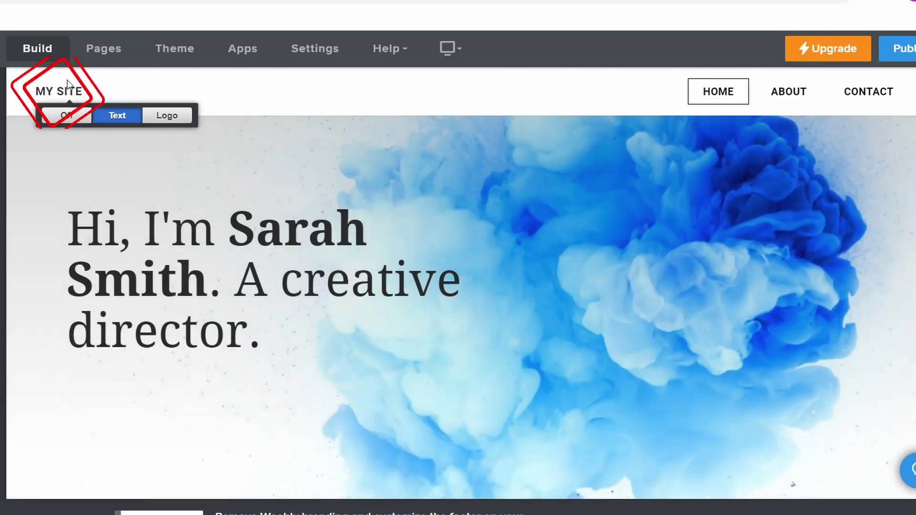
- Retitle the site BOB'S LOCAL PRODUCE and set the banner to 'Shop Local' / 'Serving Your Local Community'
triple_click(69, 94)
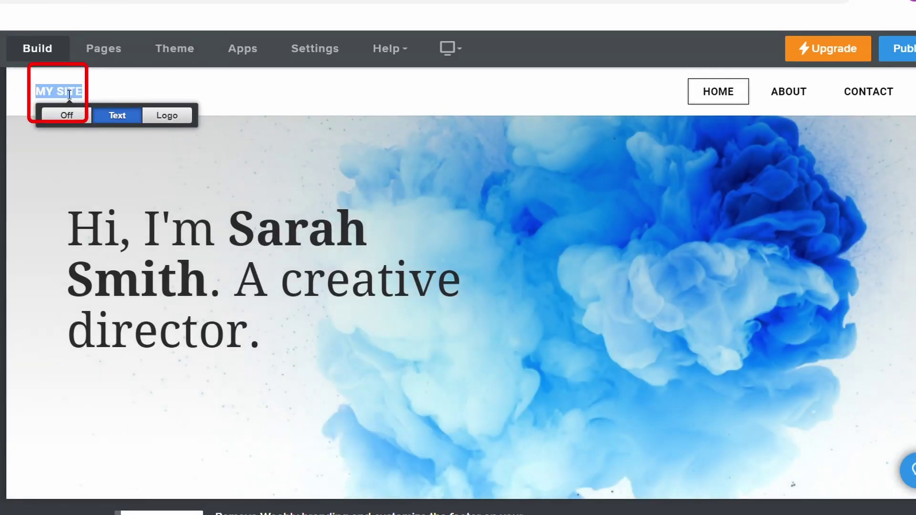
text(BOB'S LOCAL)
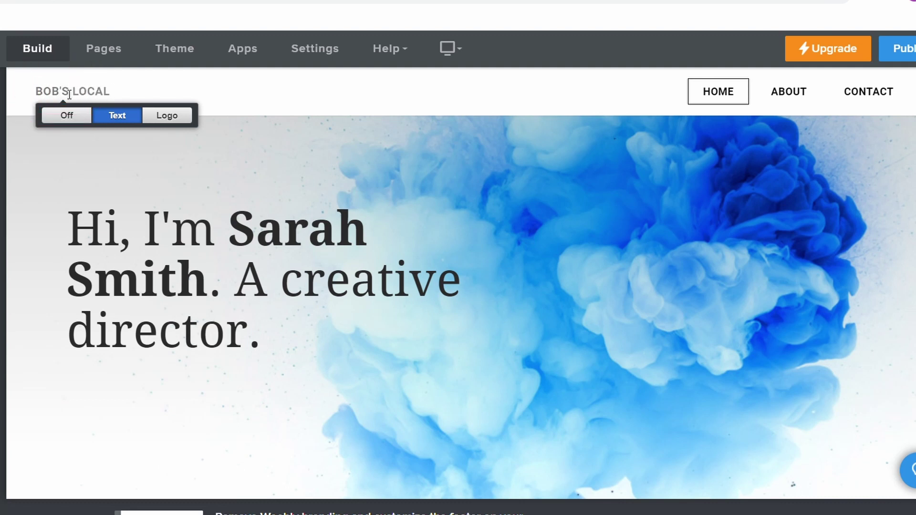
text( PRODUCE)
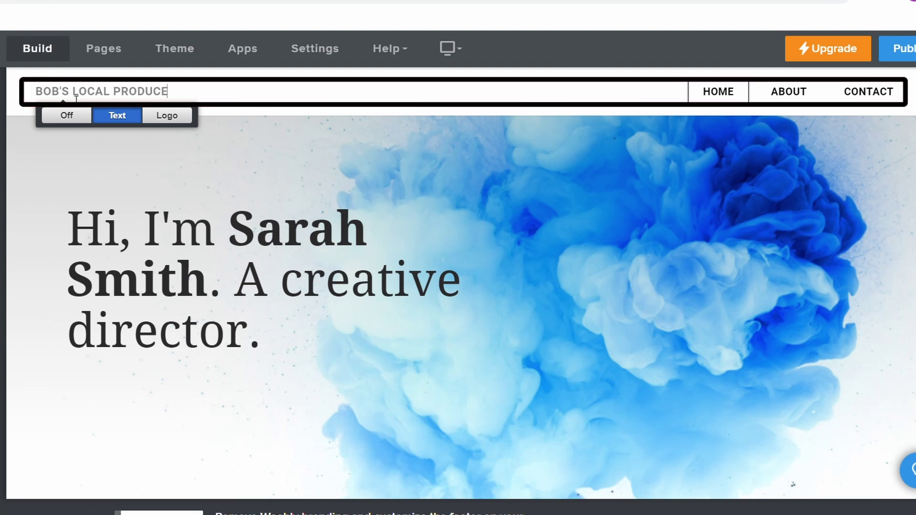
click(58, 149)
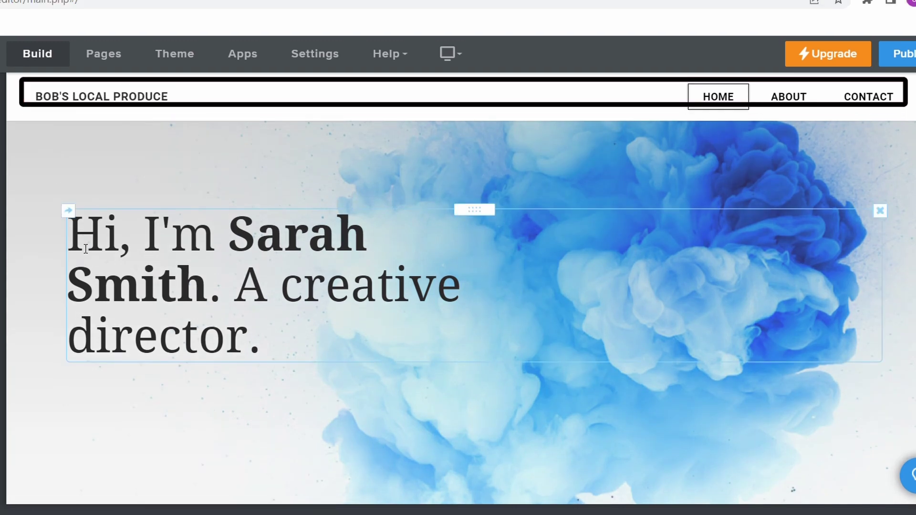
mouse_move(68, 236)
mouse_down()
mouse_move(143, 286)
mouse_move(316, 352)
mouse_up()
text(Shop Local)
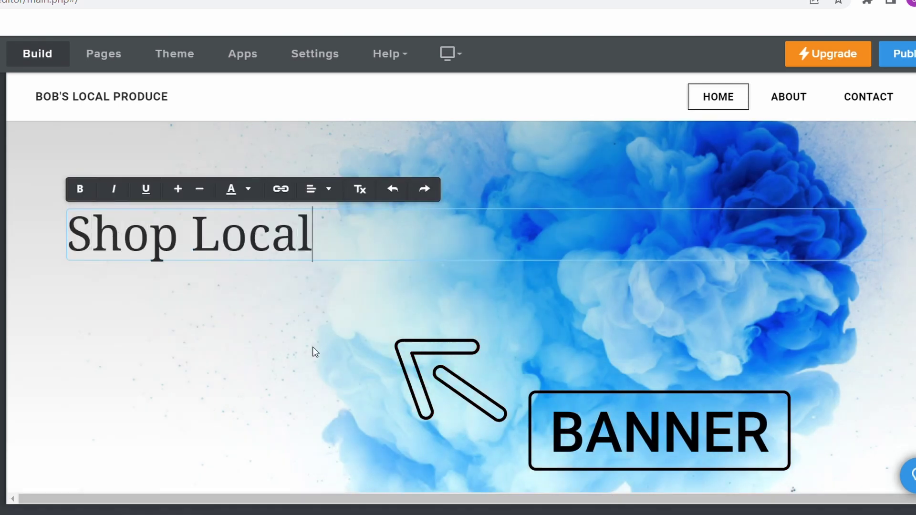
key(Return)
text(")
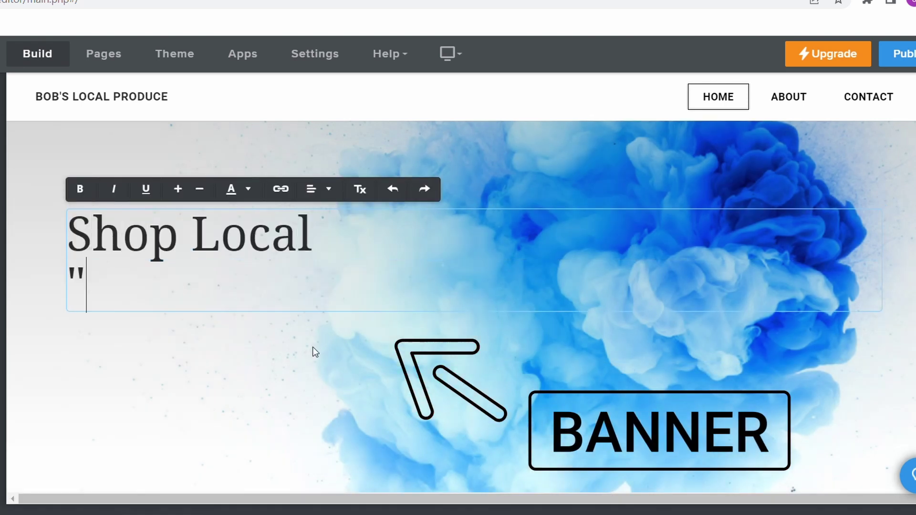
text(Serving Your Loca)
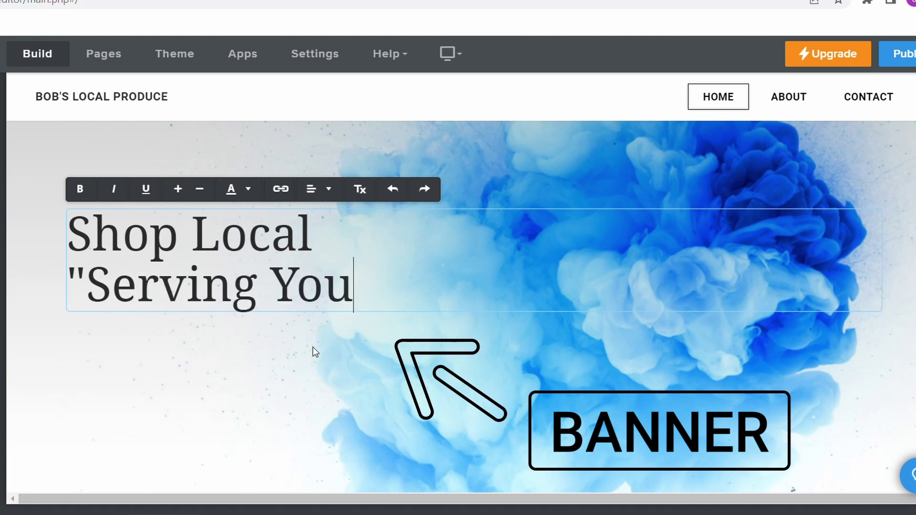
text(l Communiti)
key(BackSpace)
text(y")
- Head the about section 'Welcome To Bob's' with an introduction and '- Bob's Local Produce!' sign-off
scroll(462, 203, down, 5)
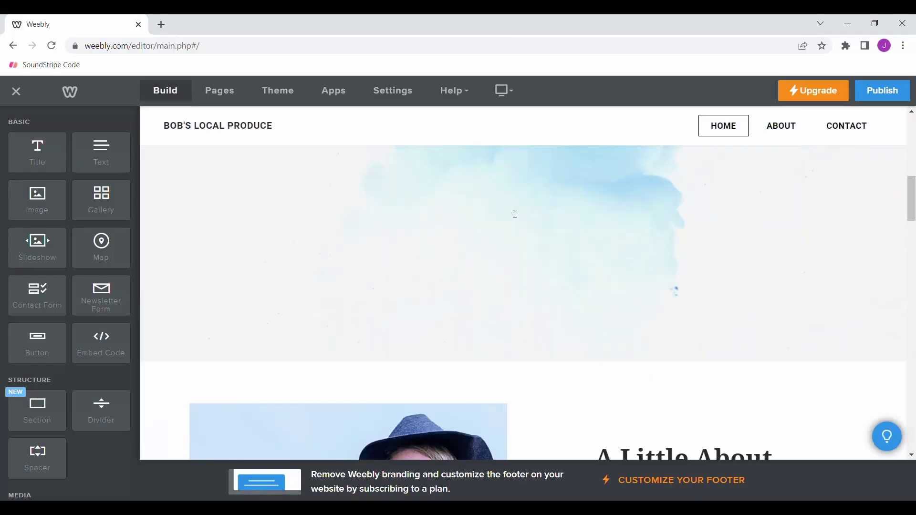
triple_click(684, 307)
text(Welcome To)
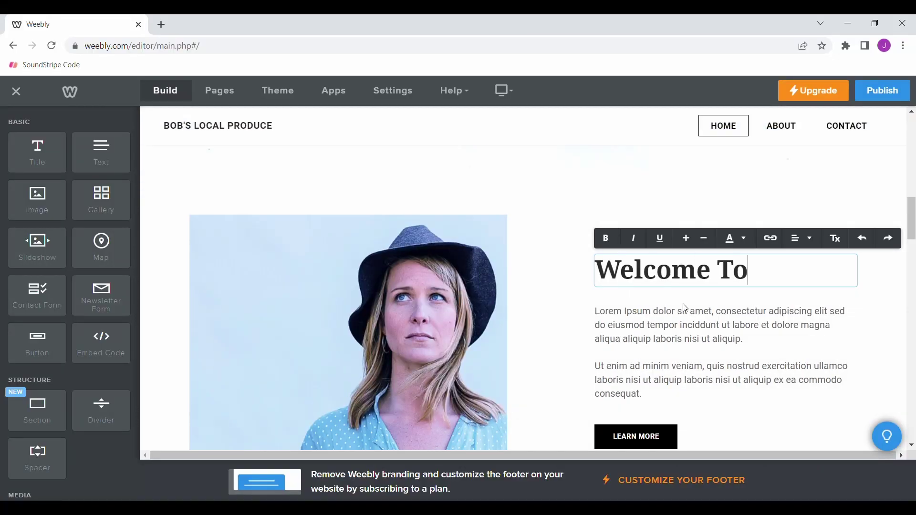
text( Bob's)
drag(649, 361, 593, 271)
text(Hi there friends! I am Bob Smith)
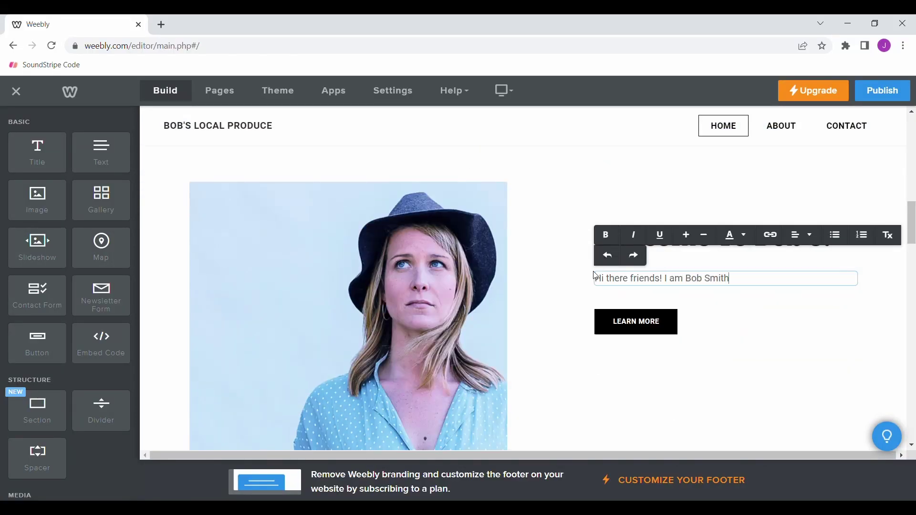
text( & I make things grow. We grow produce & we grow local communities! Our fami)
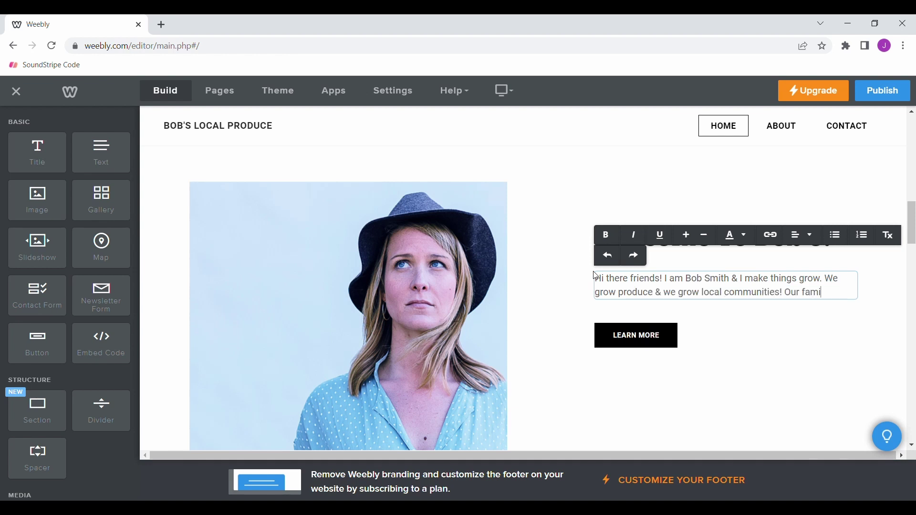
text(ly run business has been operating for 85+ years & we have been lucky to serve yo)
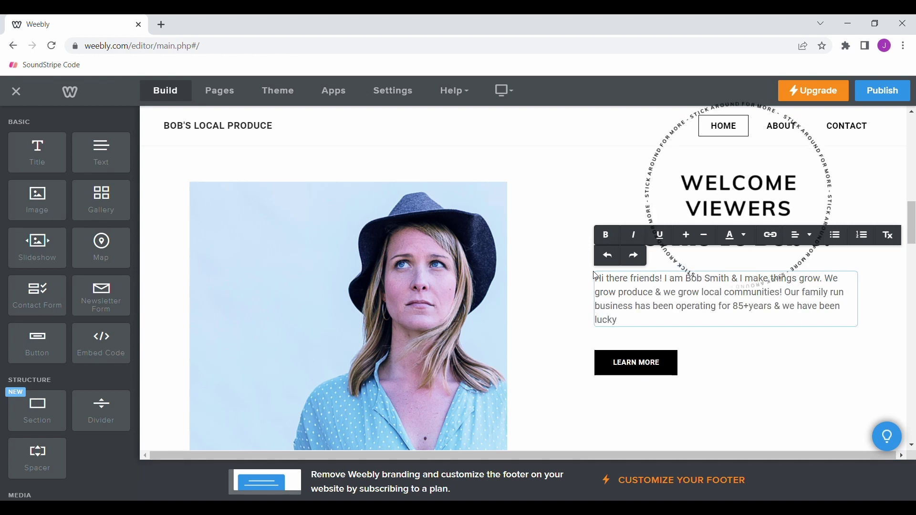
text(u & your families!)
key(Return)
key(Return)
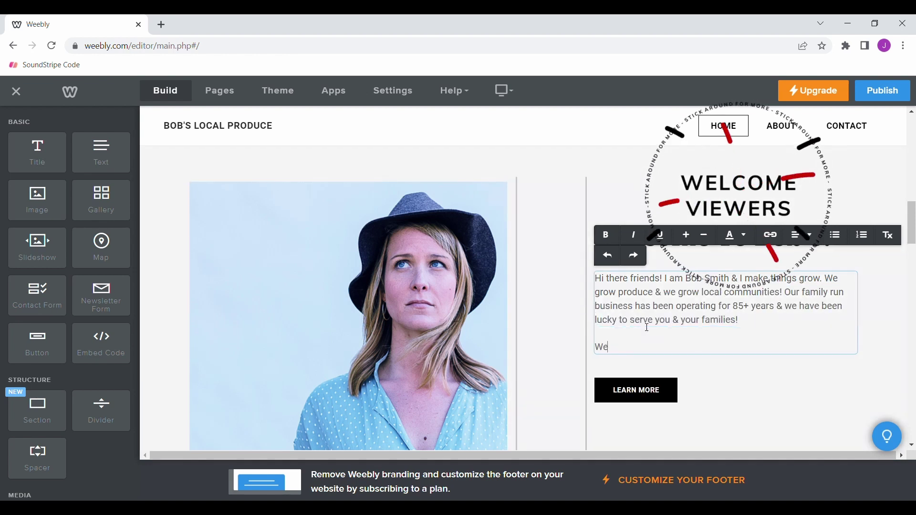
text(We would love to connect! Check out our page & let us know wha)
text(ee you soon!)
key(Return)
text(- Bob's Local Produce!)
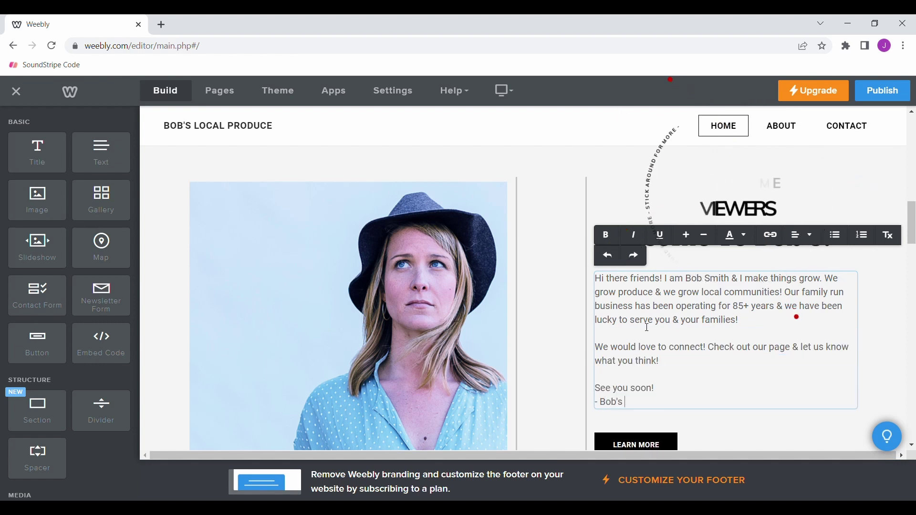
scroll(313, 284, down, 1)
click(337, 302)
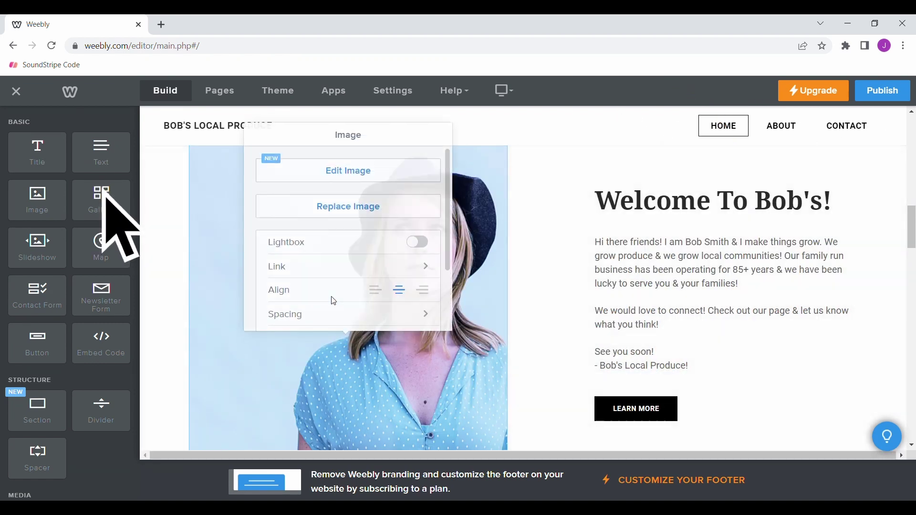
- Swap the woman's photo for a farmer holding a basket of vegetables
click(336, 301)
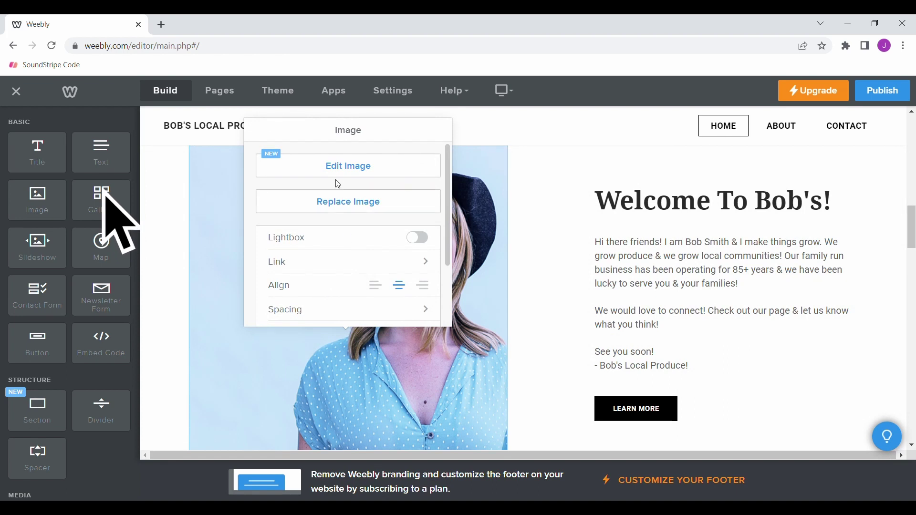
click(325, 203)
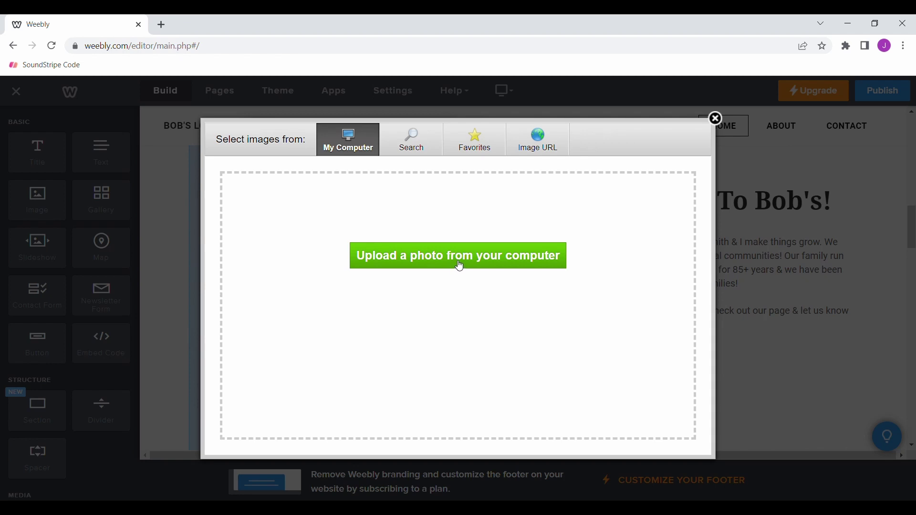
key(Escape)
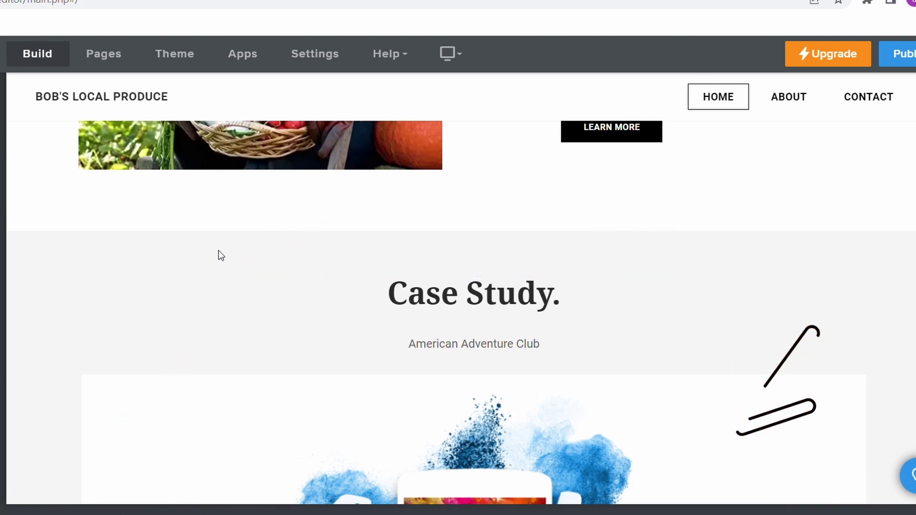
- Delete the Case Study section below the welcome area and confirm the deletion
scroll(219, 252, up, 2)
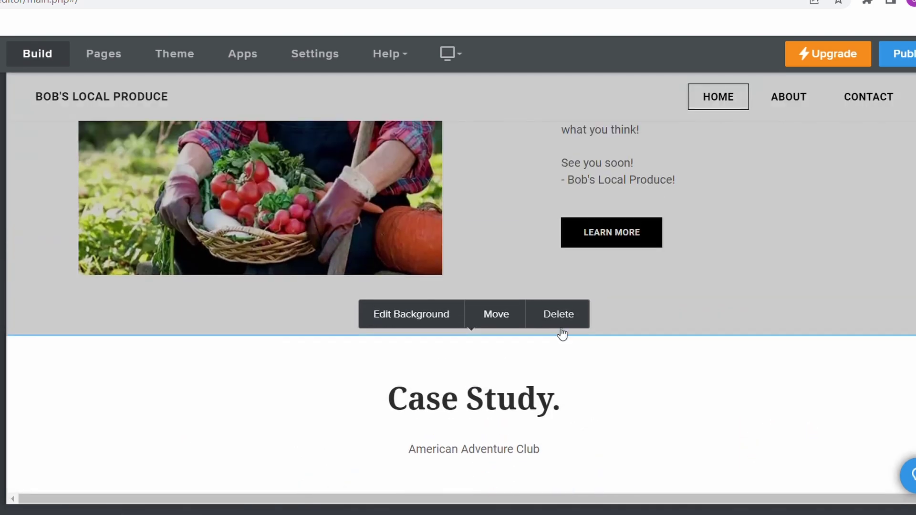
click(576, 316)
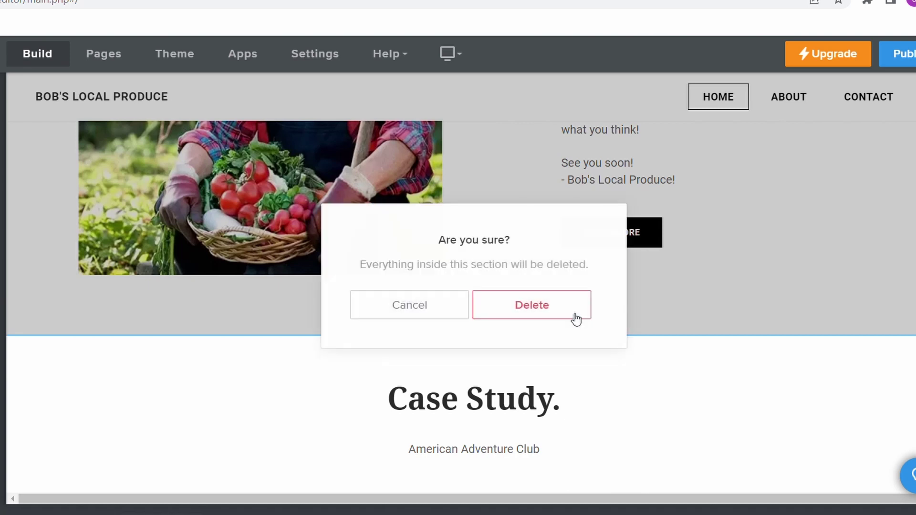
click(538, 305)
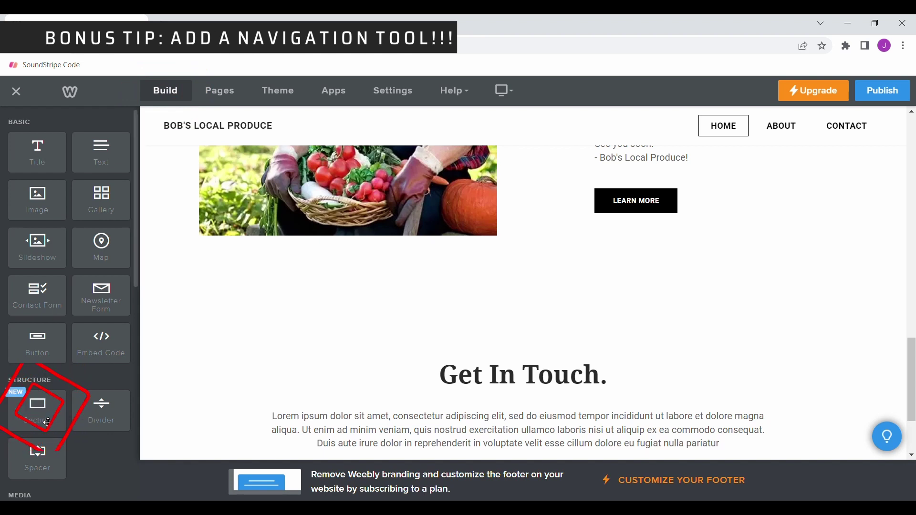
- Insert a three-column Team section above Get In Touch headed HOME, ABOUT and CONTACT
drag(48, 422, 317, 313)
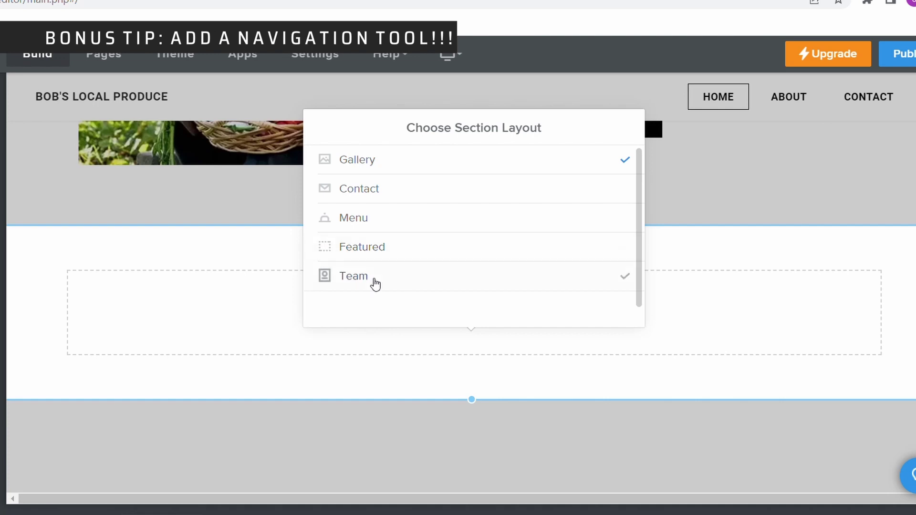
click(374, 283)
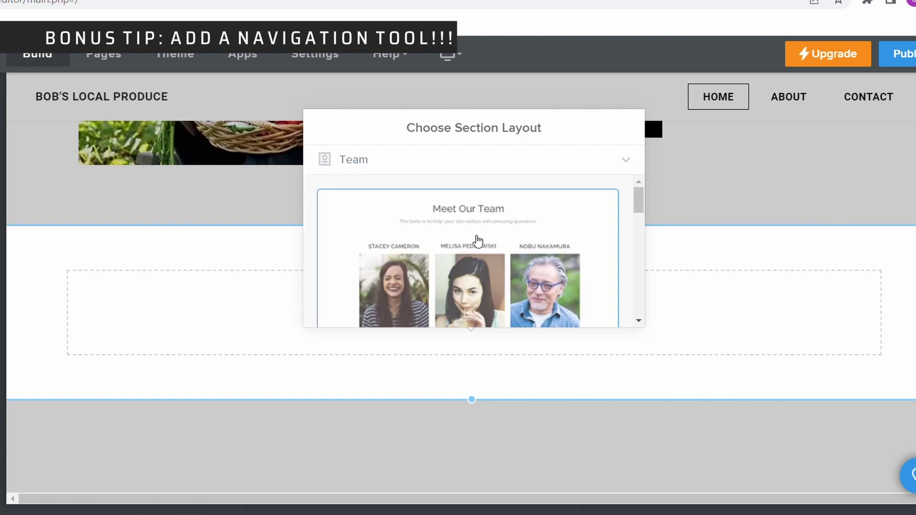
click(478, 241)
triple_click(195, 204)
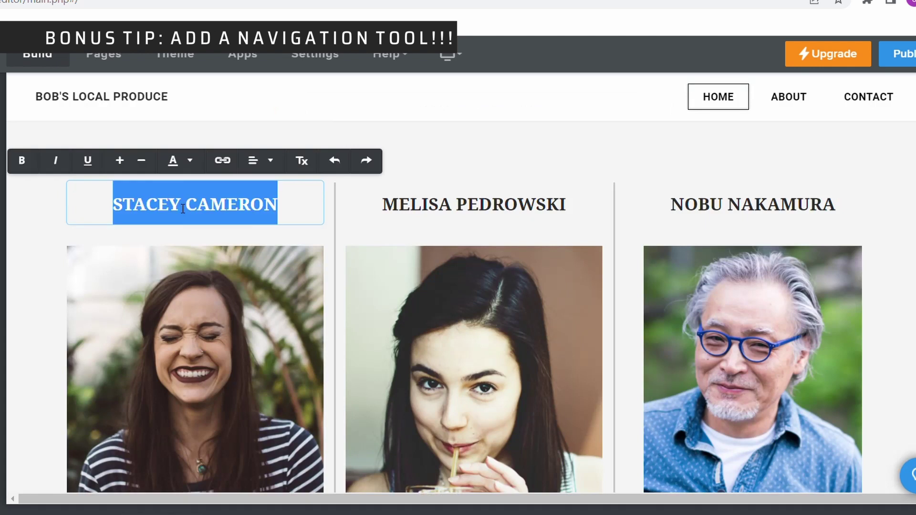
text(HOME)
click(474, 205)
triple_click(480, 205)
text(ABOUT)
triple_click(724, 204)
text(CONTACT)
- Replace the three column photos with vegetable, farm-logo and cornfield pictures
scroll(343, 321, down, 1)
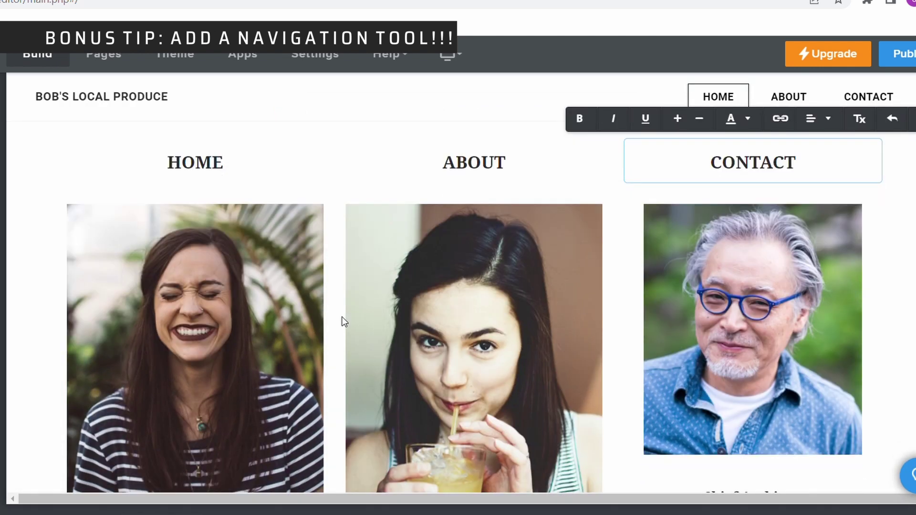
scroll(343, 321, down, 2)
click(195, 267)
click(195, 206)
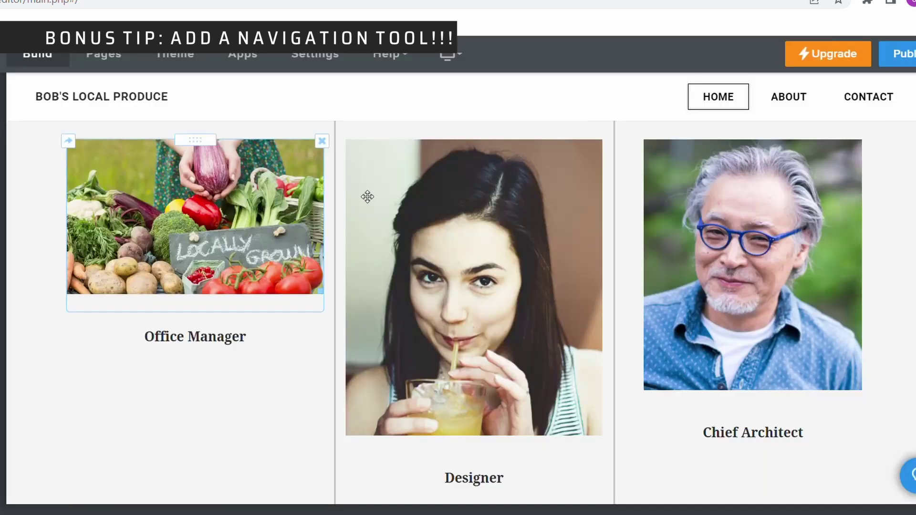
click(479, 212)
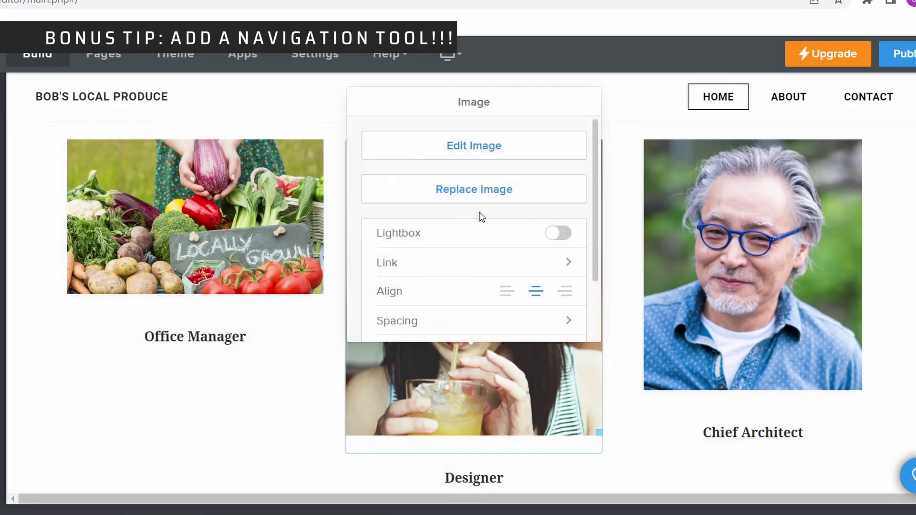
click(477, 196)
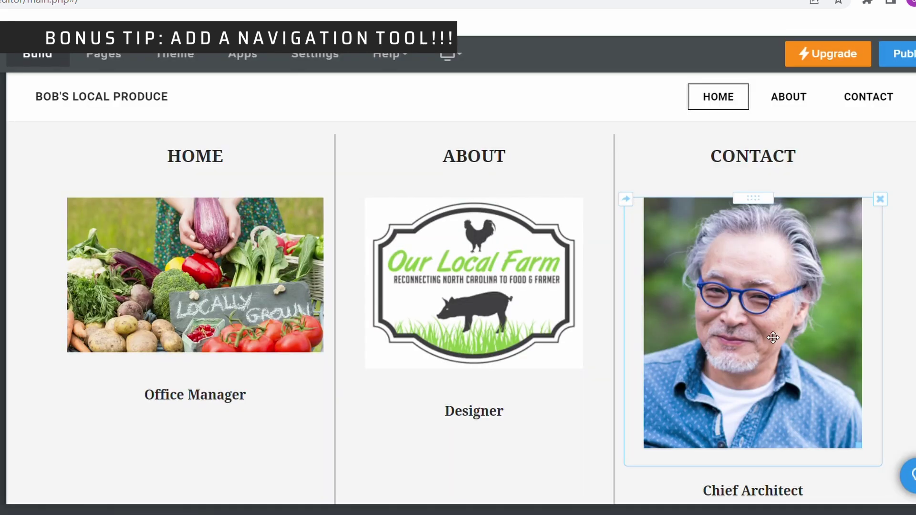
click(716, 200)
click(718, 196)
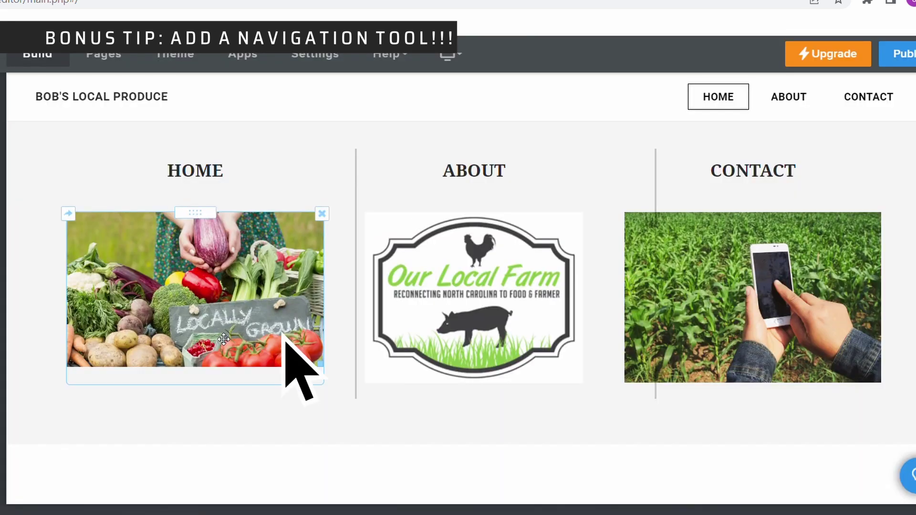
- Link the vegetables picture under HOME to a Standard Page, targeting Home
click(223, 338)
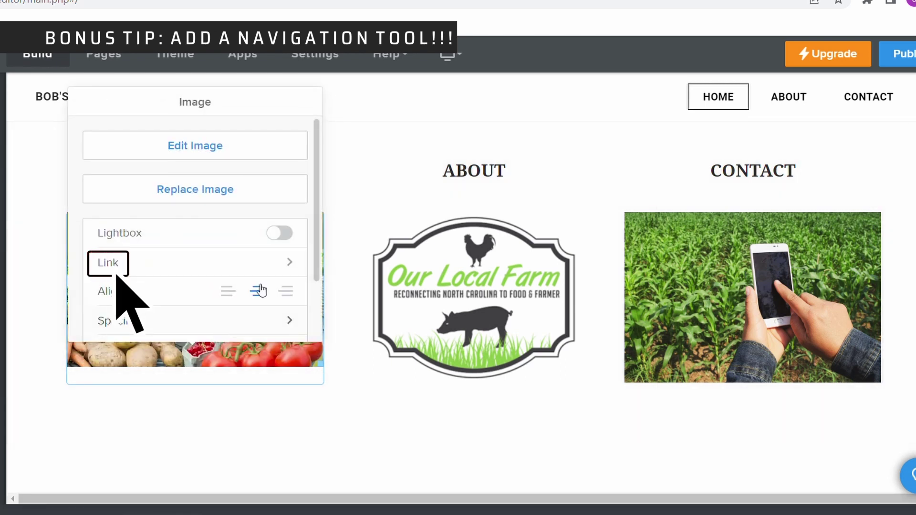
click(286, 265)
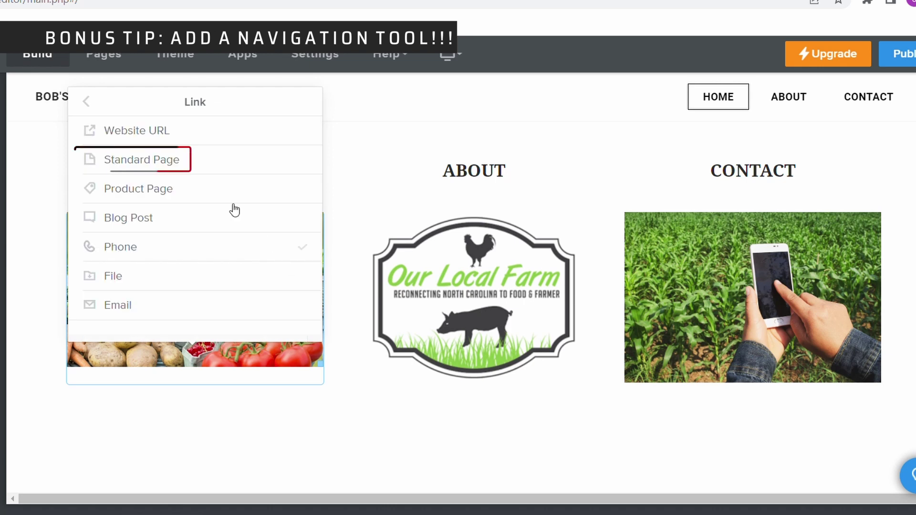
click(174, 162)
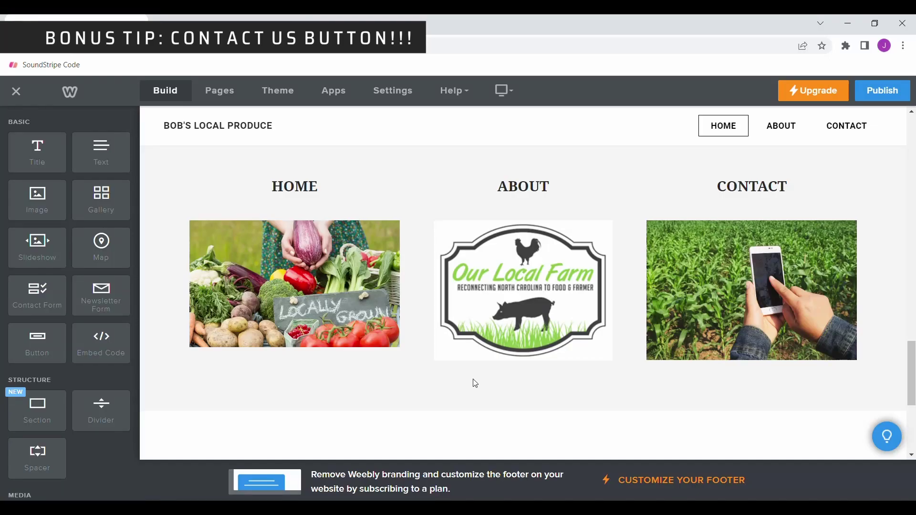
- Delete the placeholder paragraph under Get In Touch
scroll(472, 381, down, 5)
triple_click(443, 308)
key(BackSpace)
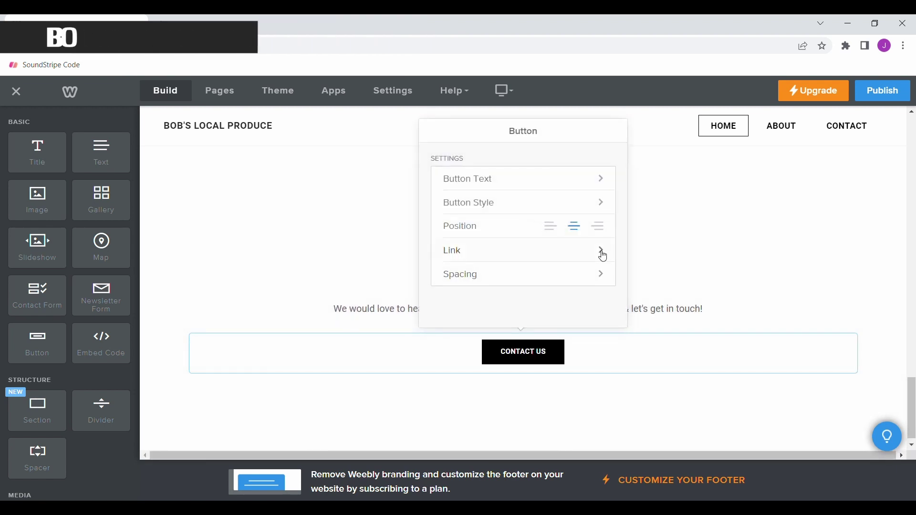
- Link the CONTACT US button to the Contact standard page
click(600, 250)
click(476, 264)
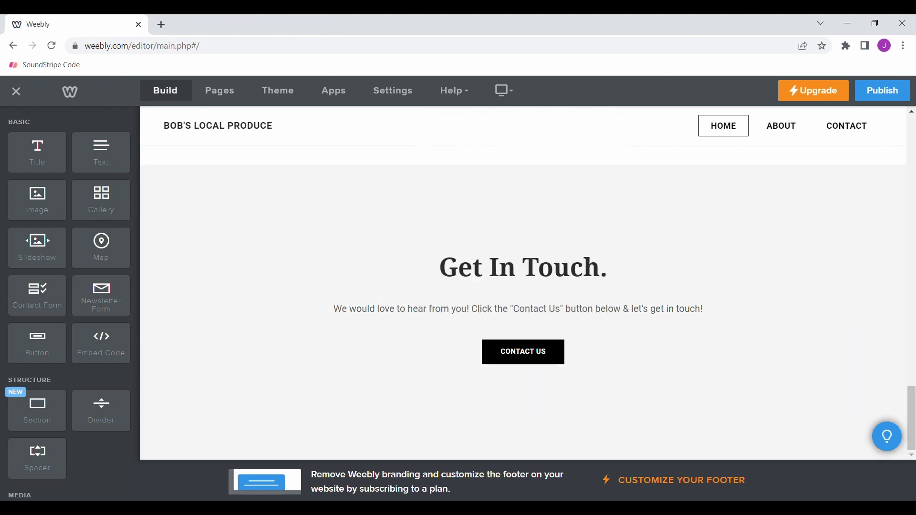
scroll(302, 264, up, 3)
scroll(301, 264, up, 7)
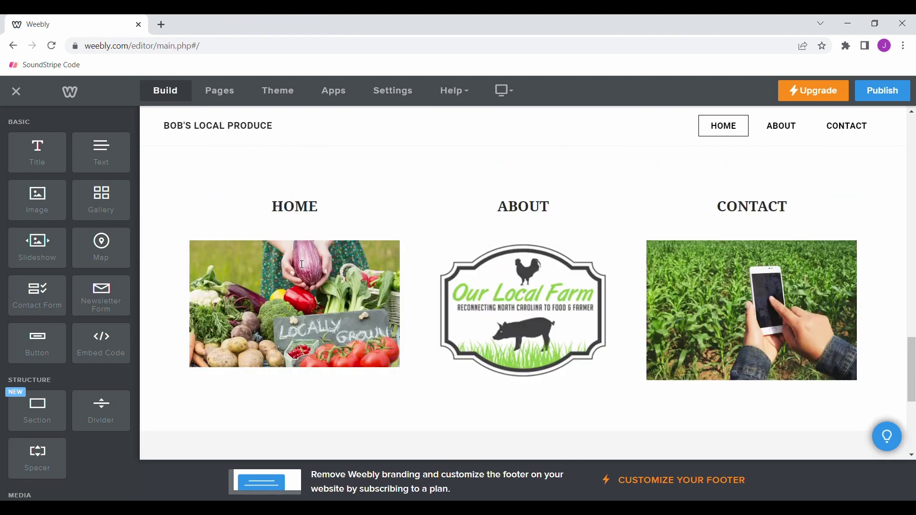
scroll(302, 264, up, 6)
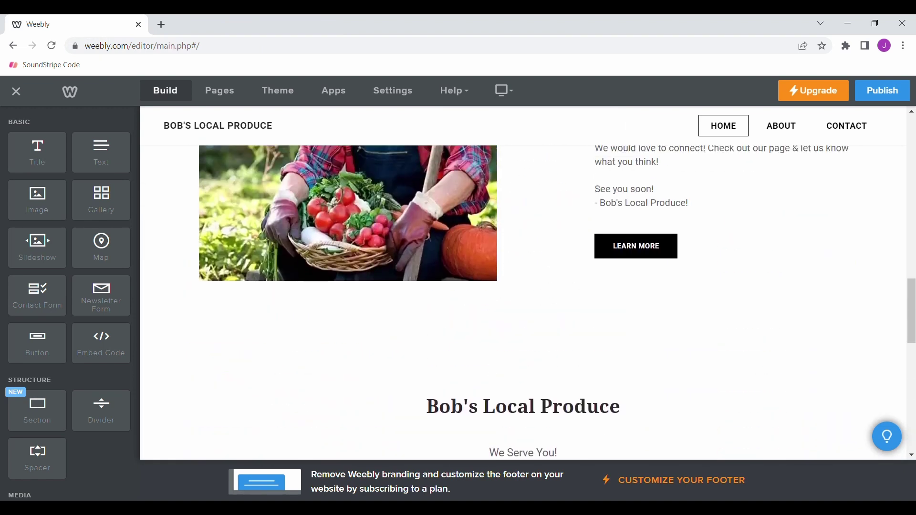
scroll(302, 264, up, 8)
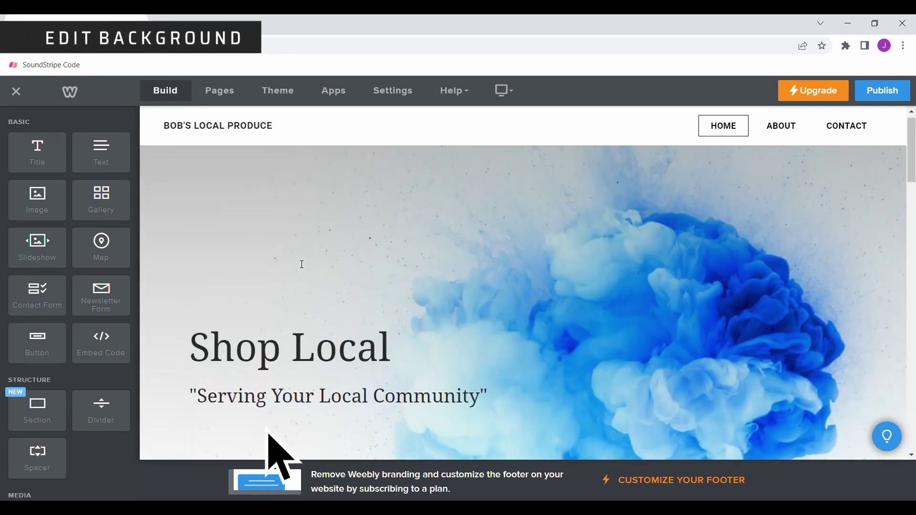
- Swap the homepage header's blue smoke background for the vegetable-market produce photo
scroll(302, 265, down, 3)
mouse_move(213, 318)
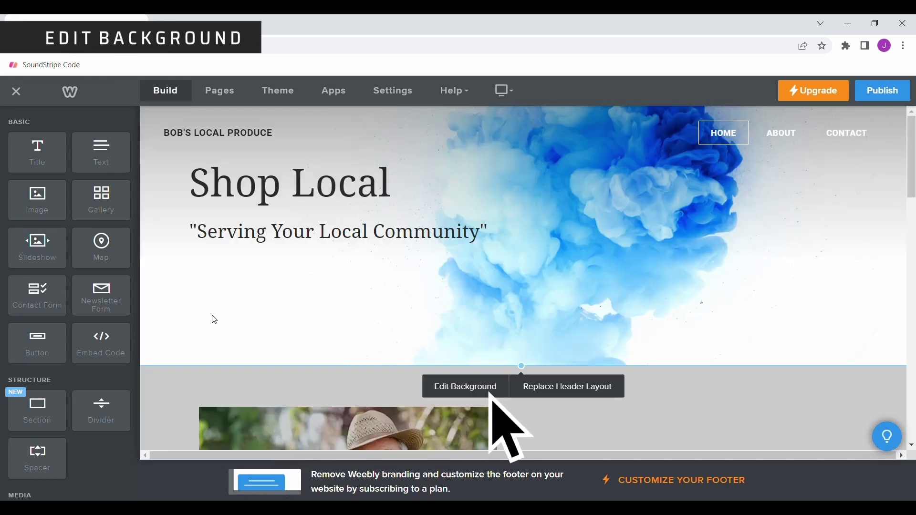
click(463, 391)
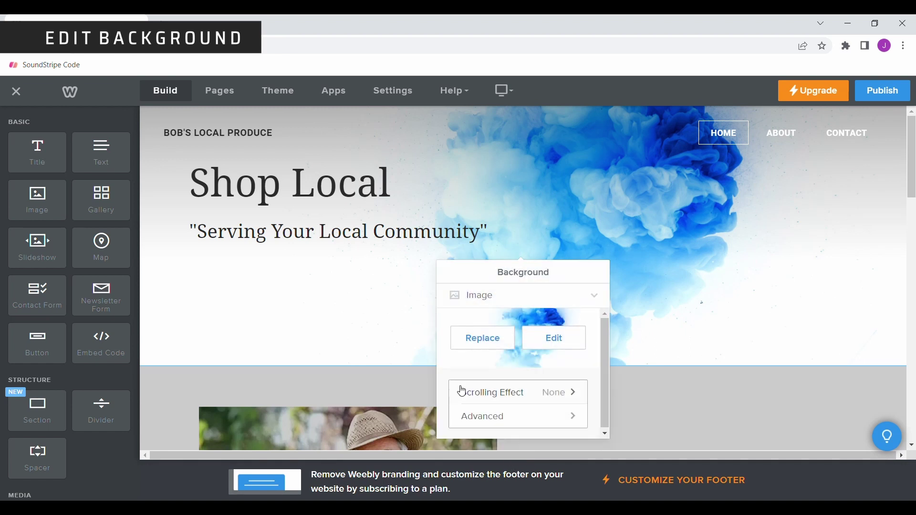
click(504, 343)
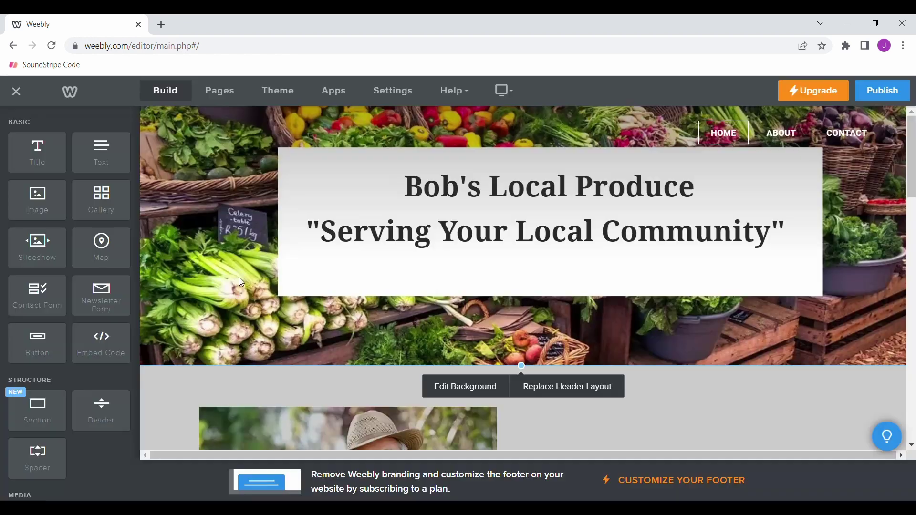
scroll(241, 282, down, 5)
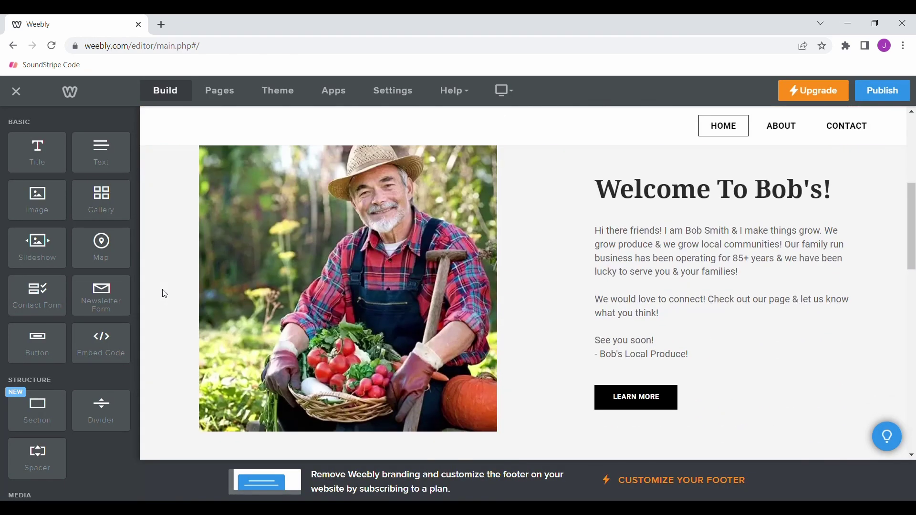
scroll(164, 293, down, 8)
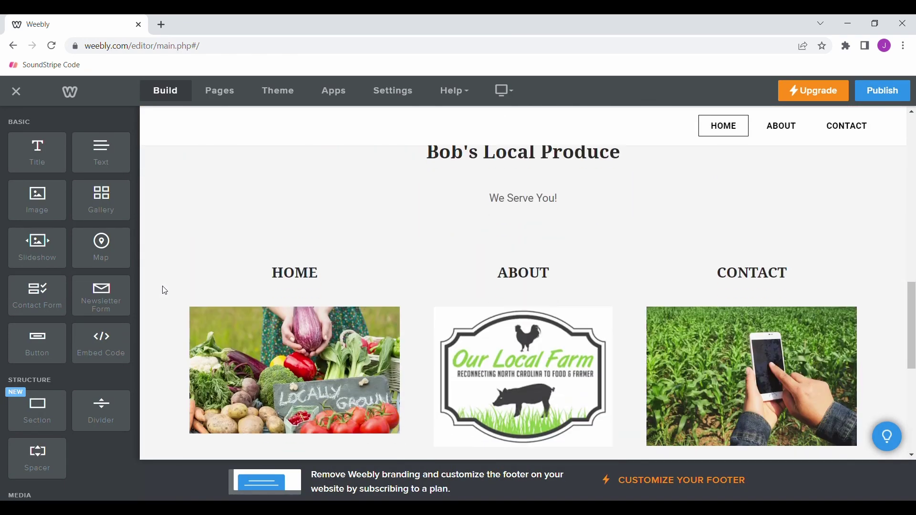
scroll(308, 361, down, 5)
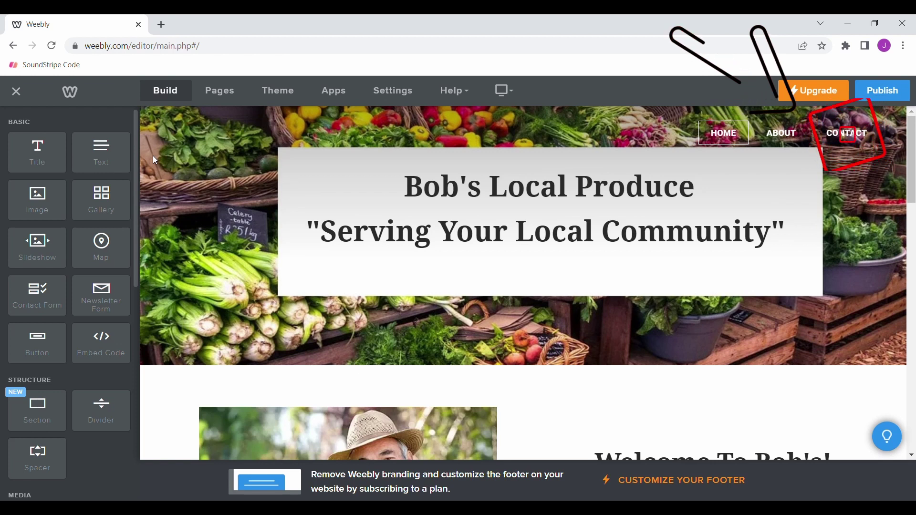
- Give the Contact page header the produce photo and point its map at Ocala, FL
click(212, 101)
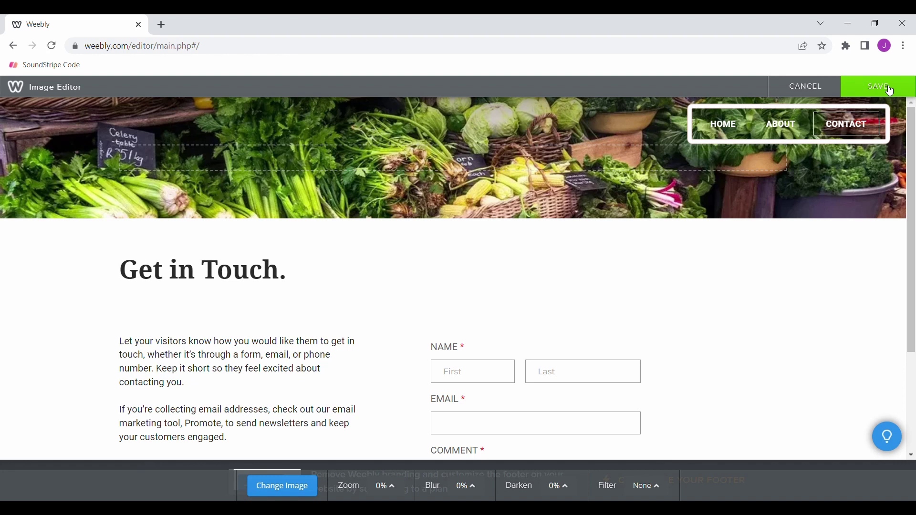
click(890, 90)
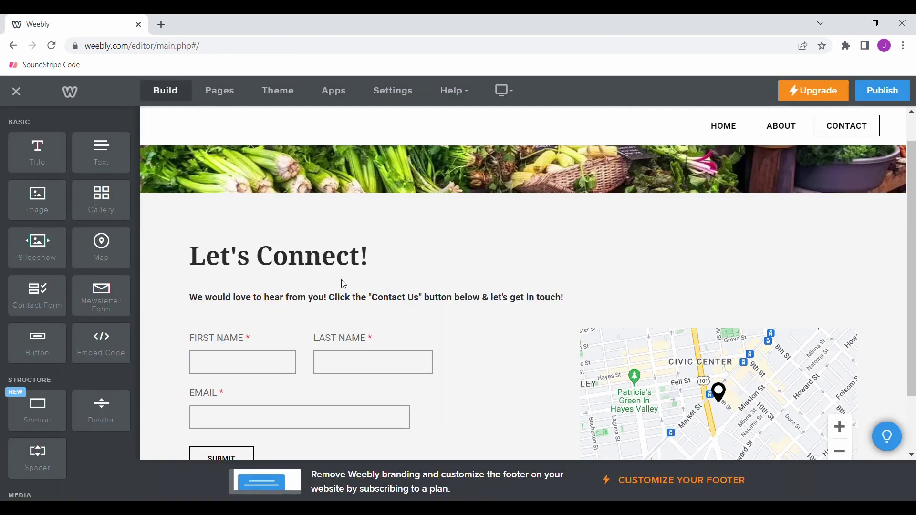
scroll(343, 284, down, 2)
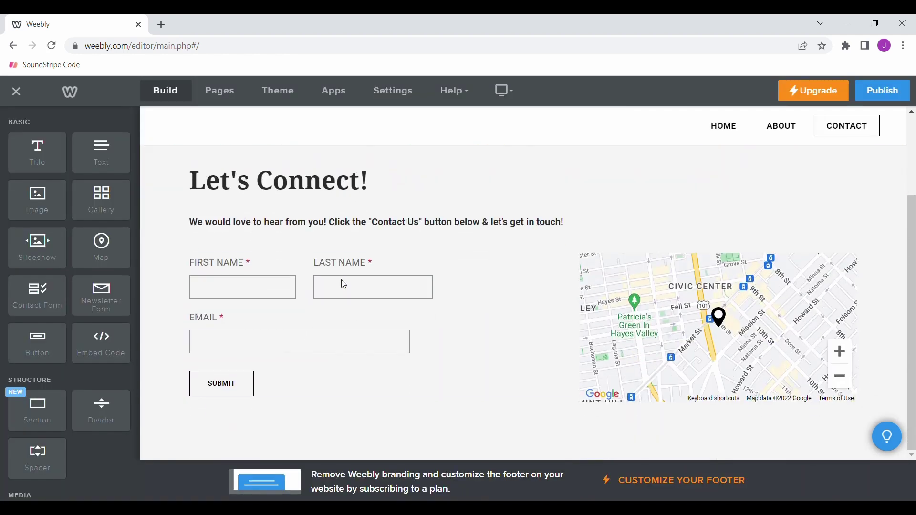
click(680, 297)
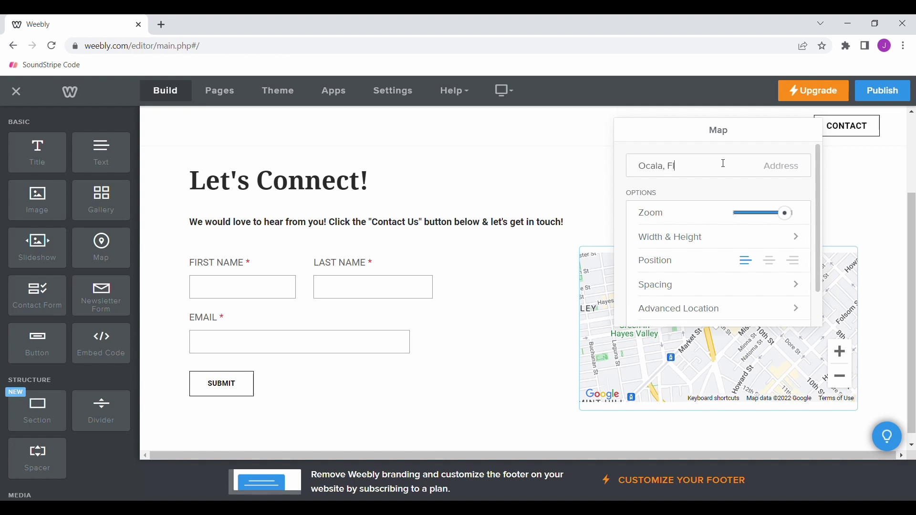
click(114, 213)
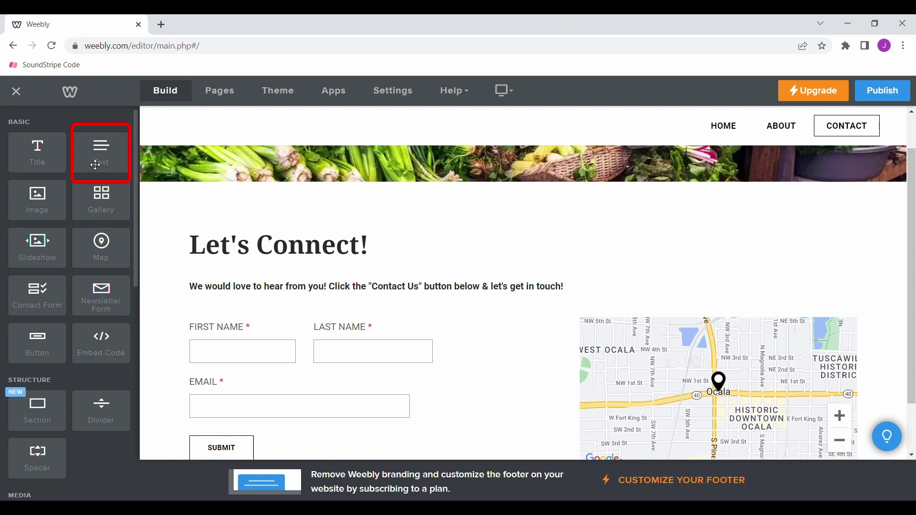
- Add a text block above Let's Connect! listing the Twitter, Instagram, Facebook handles and email
drag(90, 160, 250, 211)
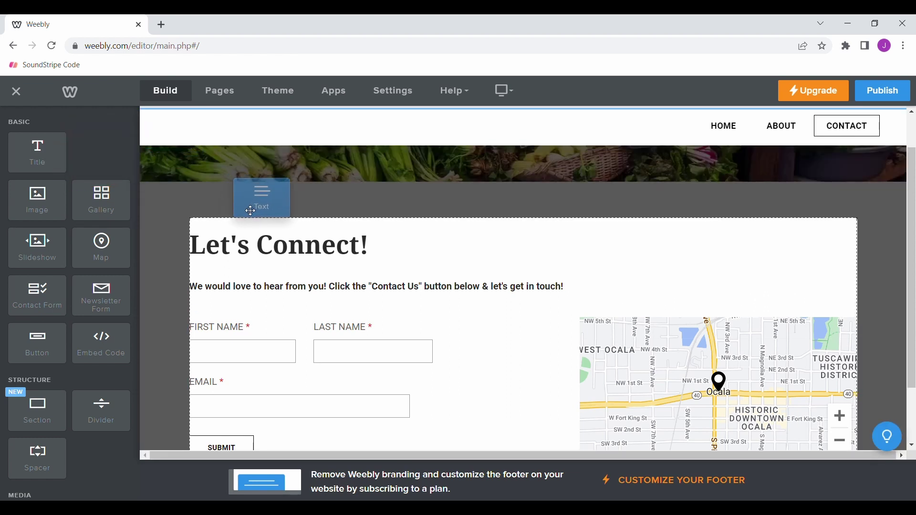
drag(250, 211, 250, 213)
text(Visit Our Social Media Platforms:)
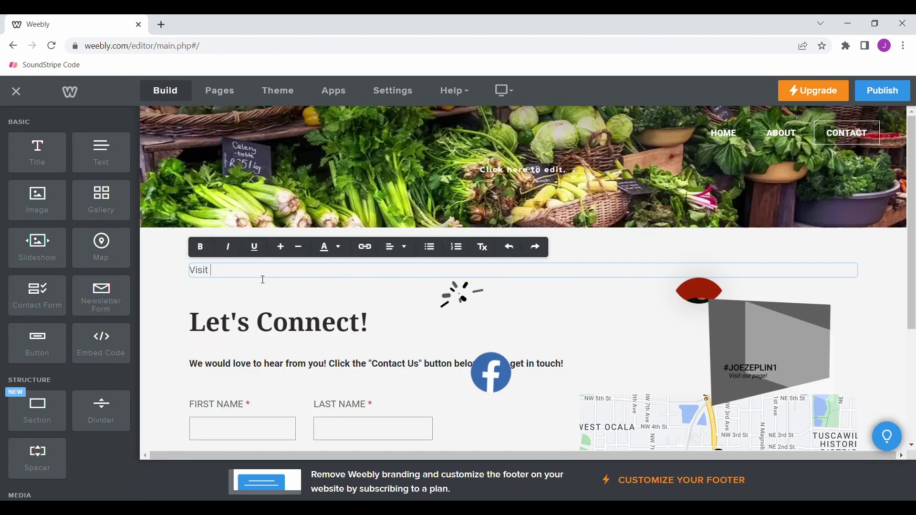
key(Return)
text(Twitter: @BobsProduce)
key(Return)
text(Instagram: @YourLocalFarmer)
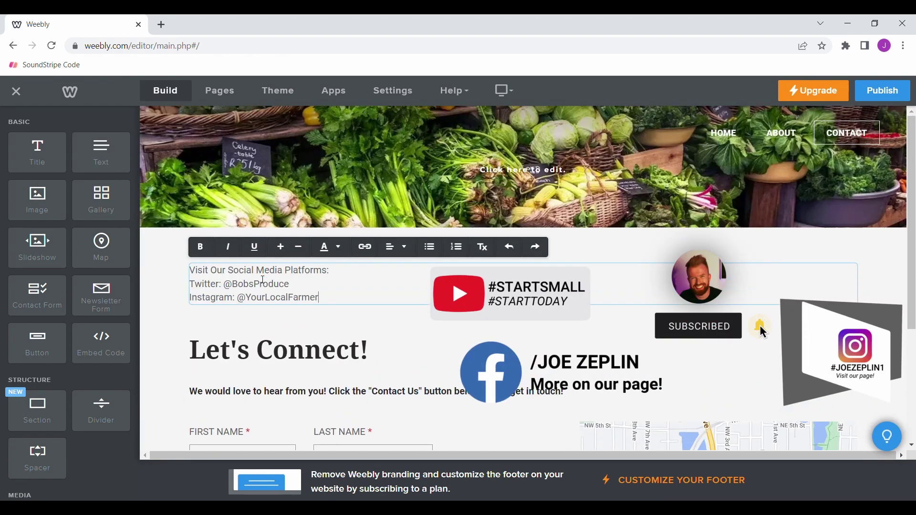
key(Return)
text(Facebook: @BobsLocalProduce)
key(Return)
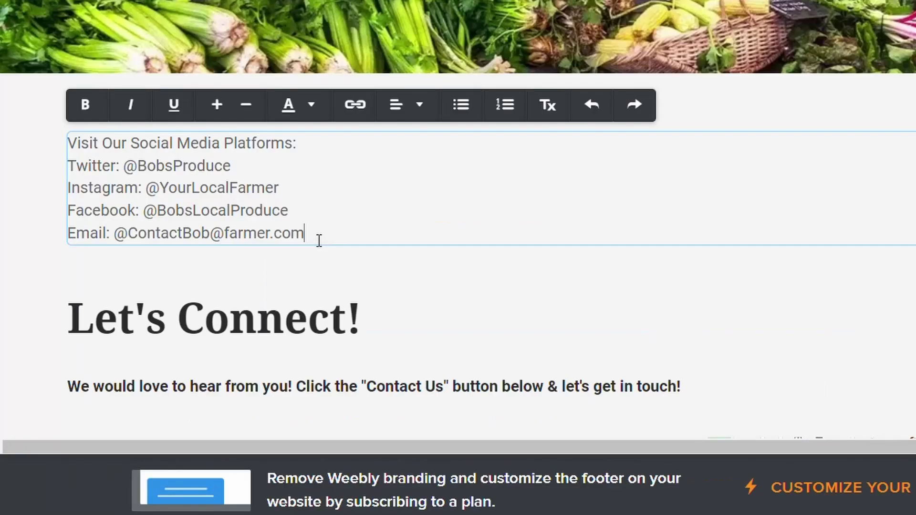
- Turn the email text into an email link to the farm's contact address
drag(319, 238, 114, 232)
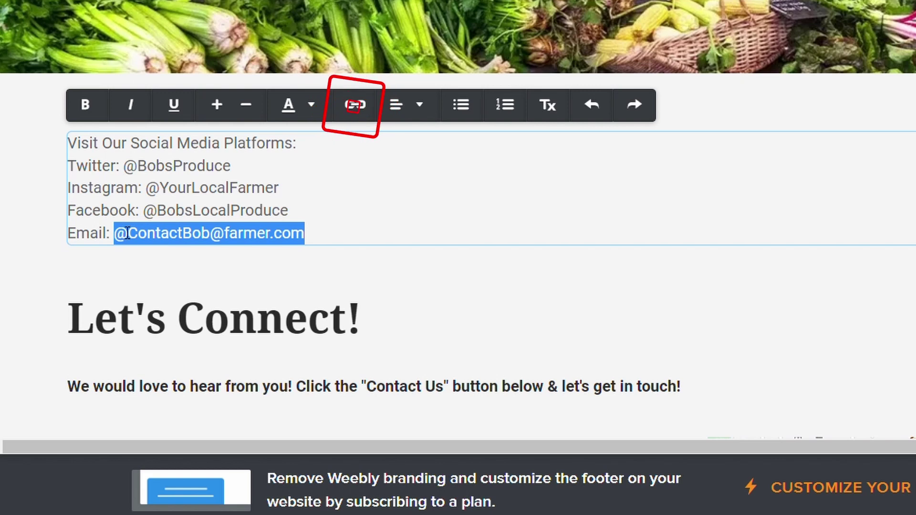
click(359, 106)
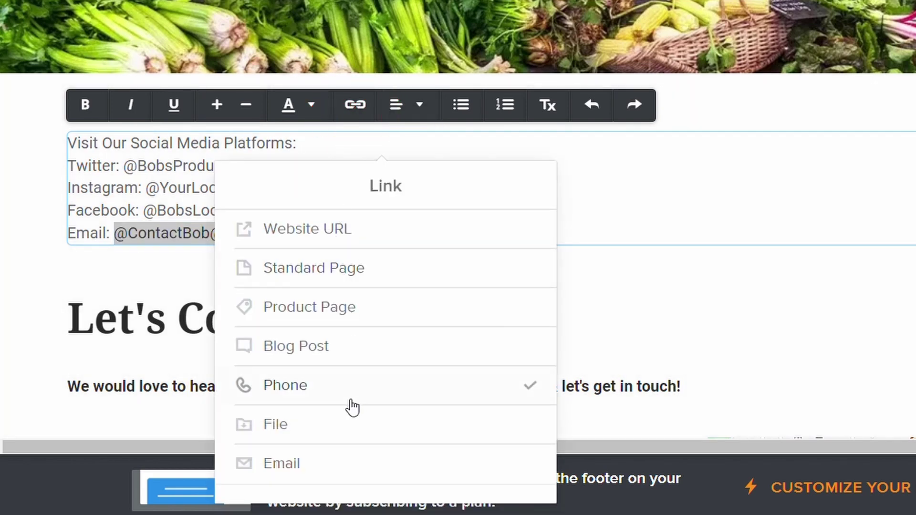
click(281, 464)
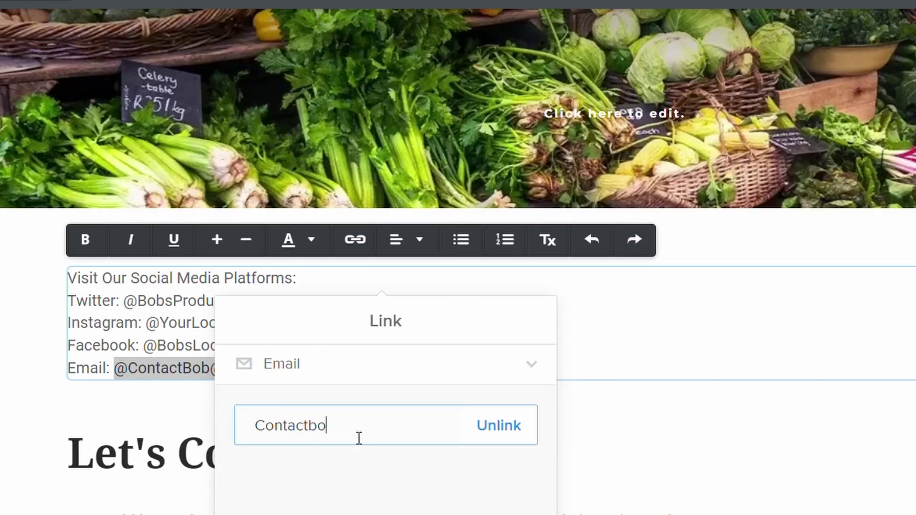
key(Return)
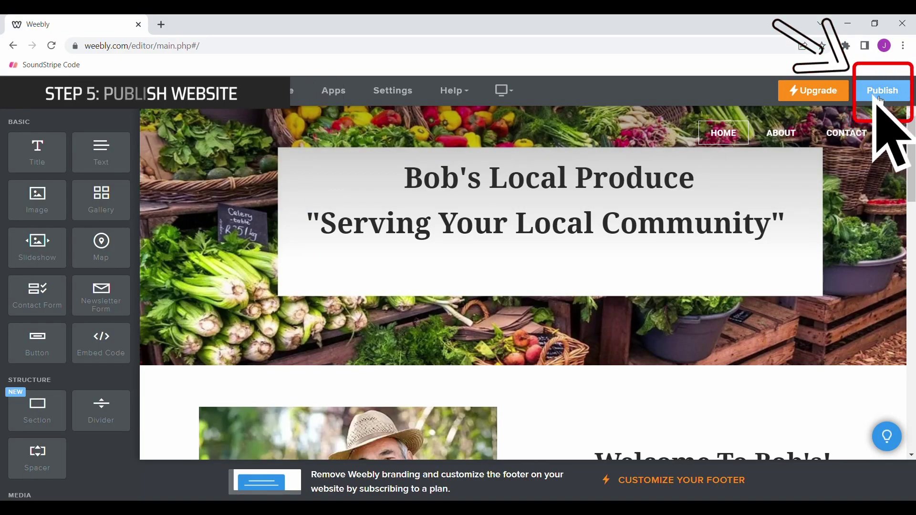
- Publish the site and open the live bobslocalproduce.weebly.com page
click(881, 101)
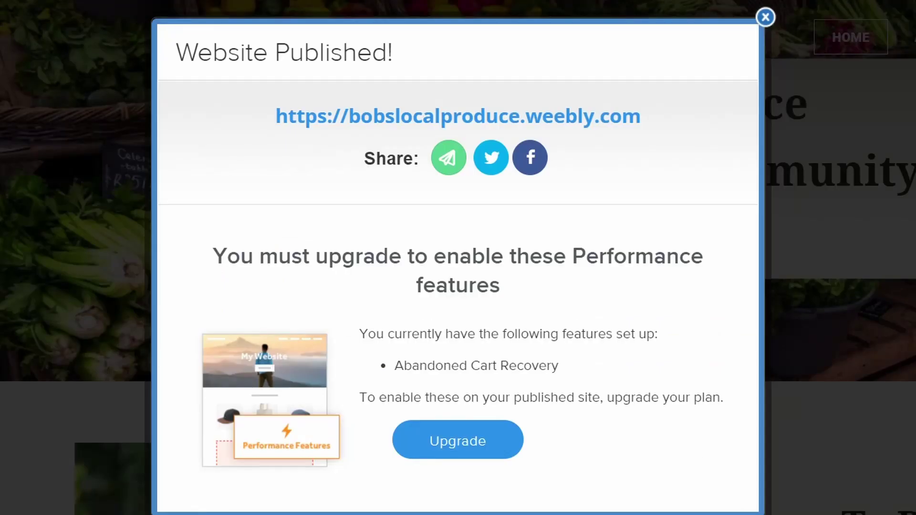
click(568, 118)
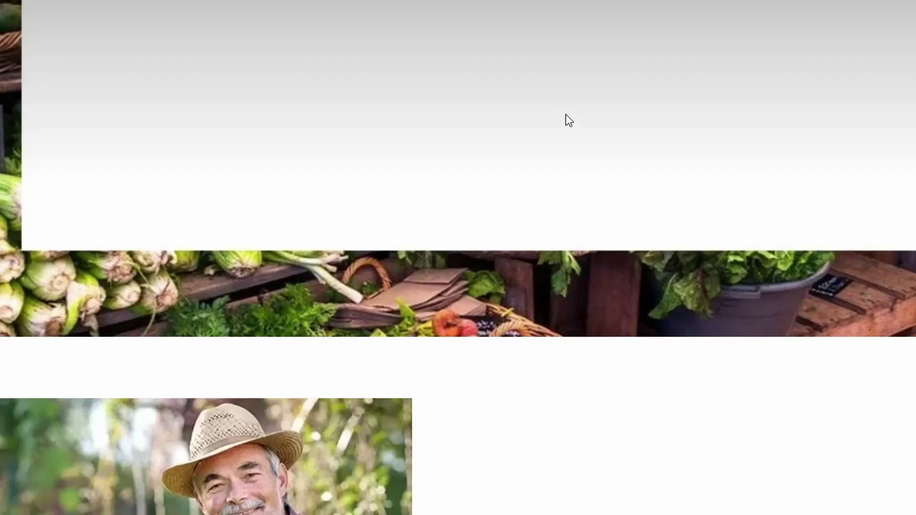